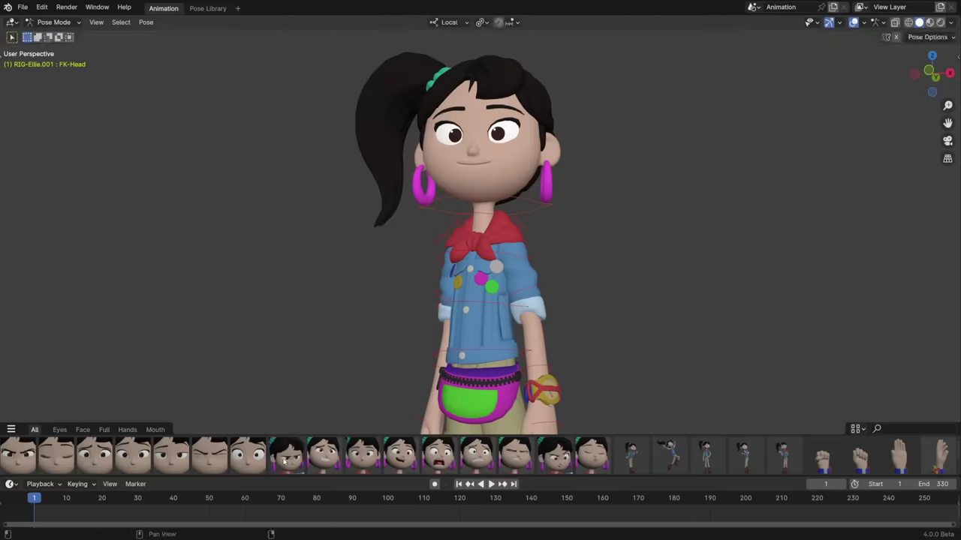
Blend facial expression poses from the asset shelf onto the character rig.
left_click_drag(286, 454, 409, 469)
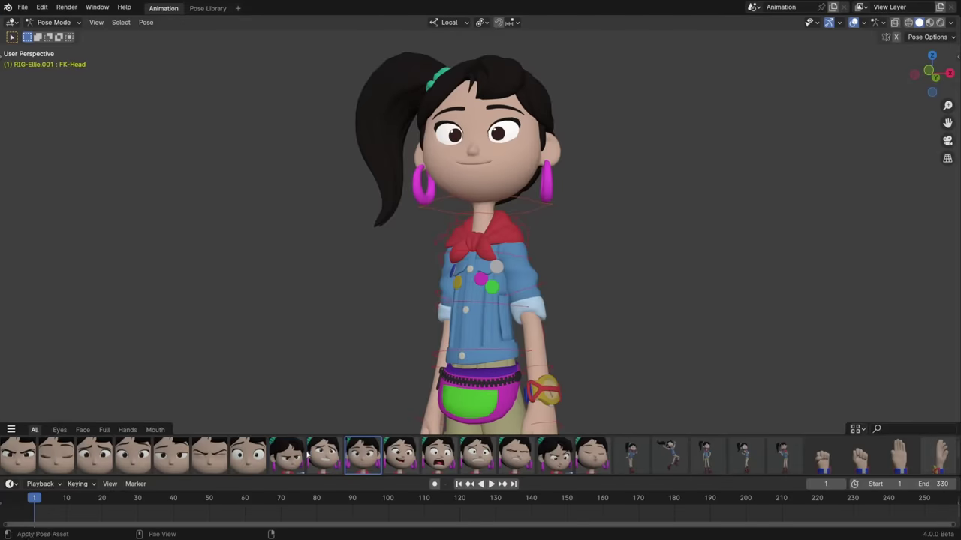
left_click_drag(324, 454, 484, 312)
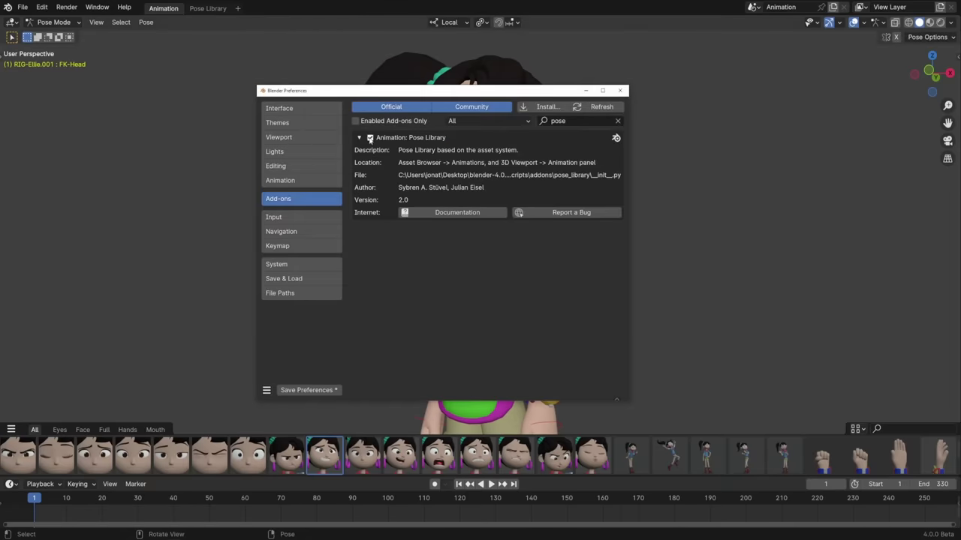
Toggle the Pose Library add-on off and on, leaving it enabled, and close the preferences.
left_click(370, 138)
left_click(369, 138)
left_click(369, 138)
left_click(369, 138)
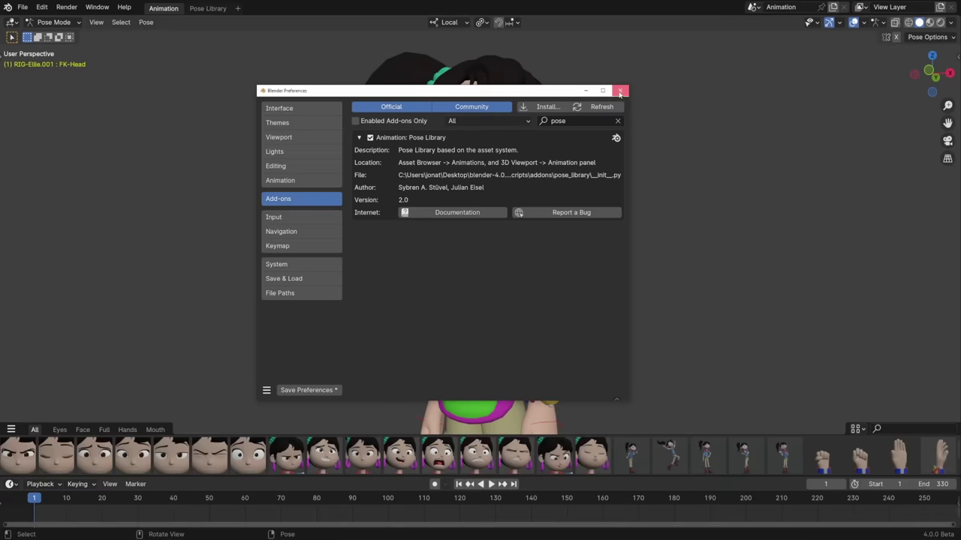
left_click(620, 90)
Hide the viewport's asset shelf and show it again.
left_click(96, 22)
left_click(137, 69)
left_click(96, 22)
left_click(135, 69)
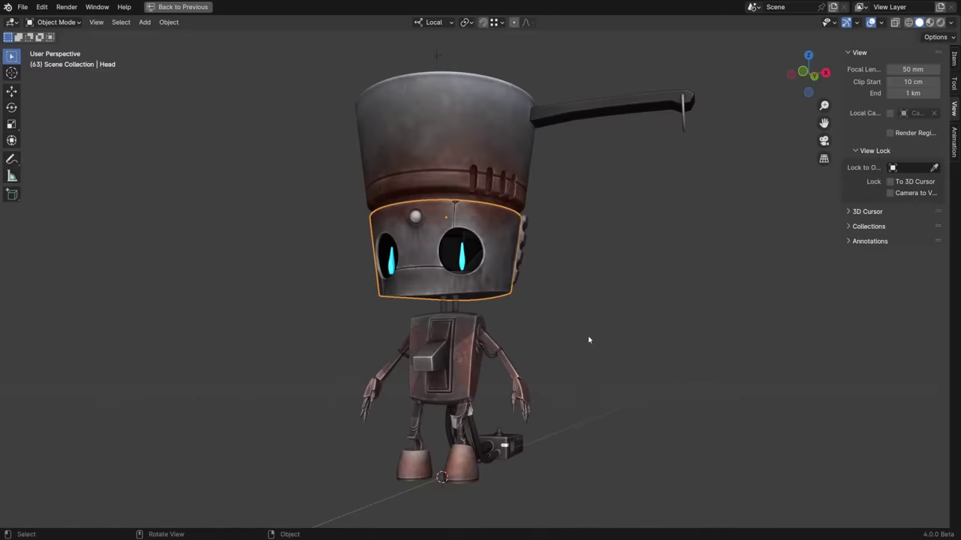
Switch the robot's head to Texture Paint mode and preview its specular, roughness, bump and metal texture slots, ending on pothead_base-color.
key("ctrl+Tab")
left_click(666, 294)
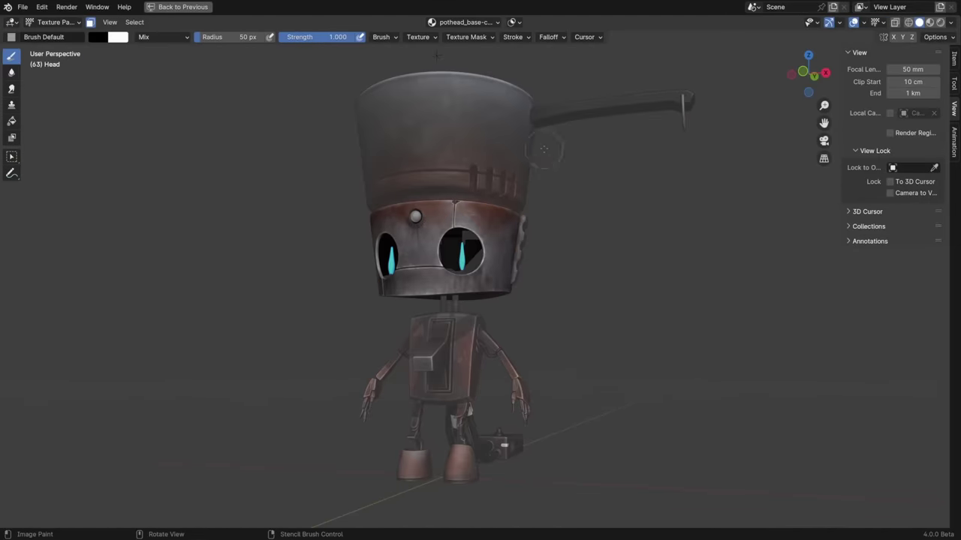
left_click(464, 22)
left_click(451, 66)
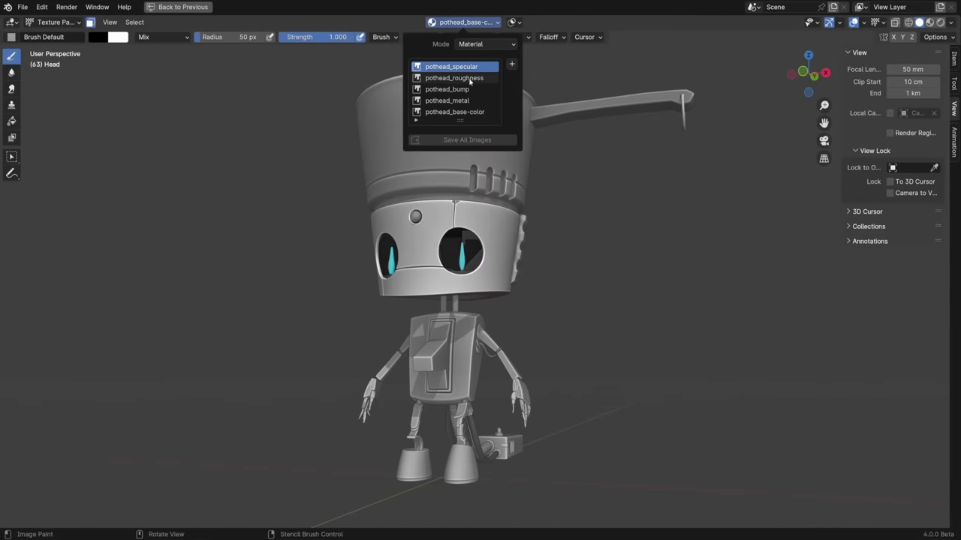
left_click(470, 79)
left_click(466, 90)
left_click(463, 101)
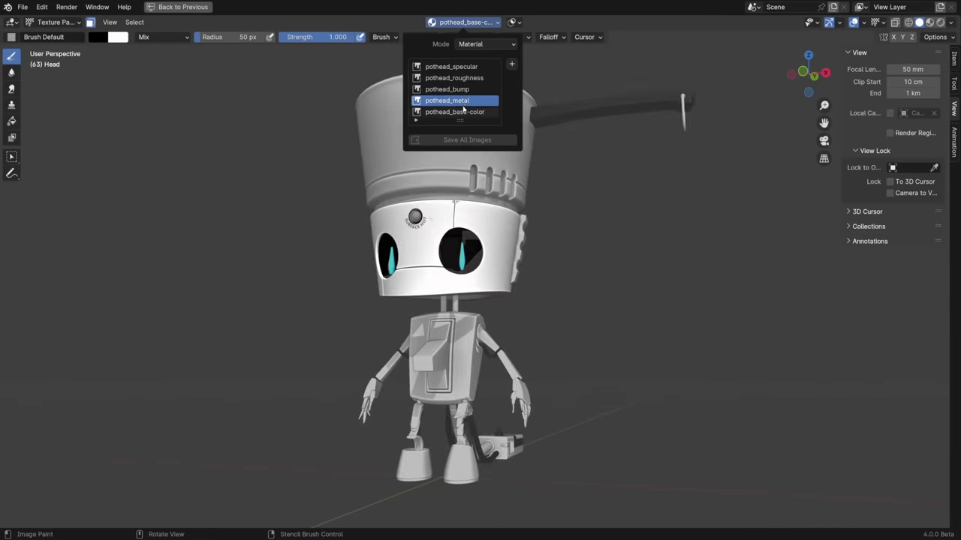
left_click(464, 112)
Pick a tinted color for the brush's secondary color on the color wheel.
left_click(118, 37)
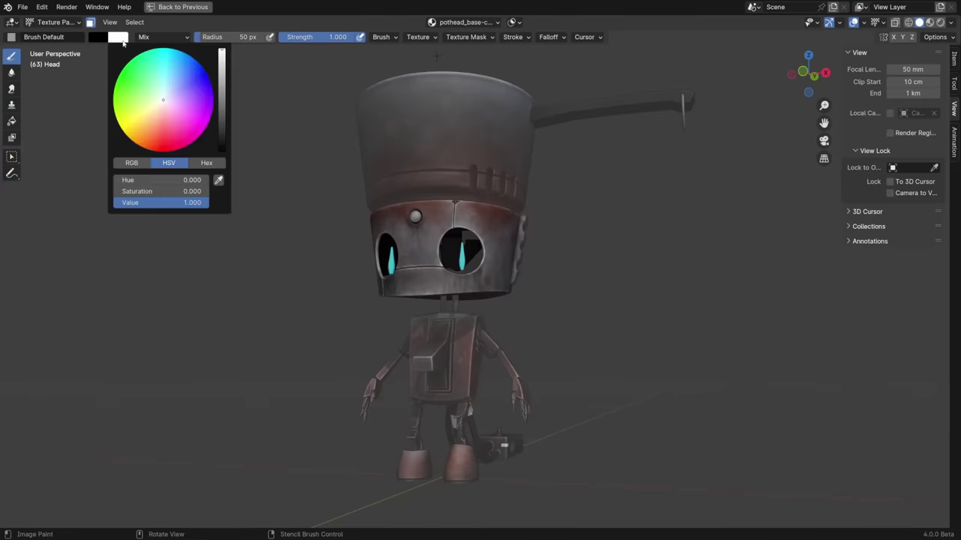
left_click_drag(165, 100, 139, 113)
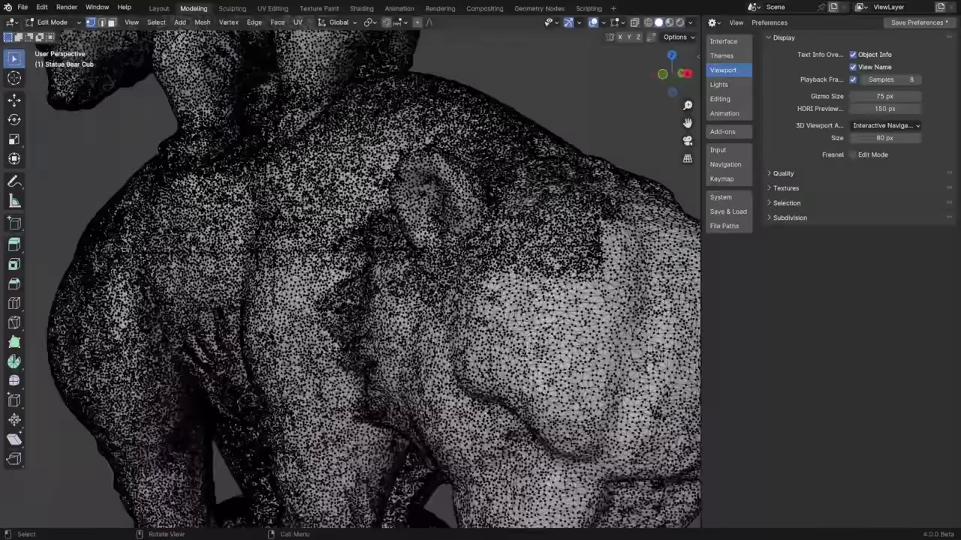
Enable Edit Mode Fresnel in the viewport preferences and compare it off and on with the whole bear mesh selected.
scroll(525, 348, "down", 10)
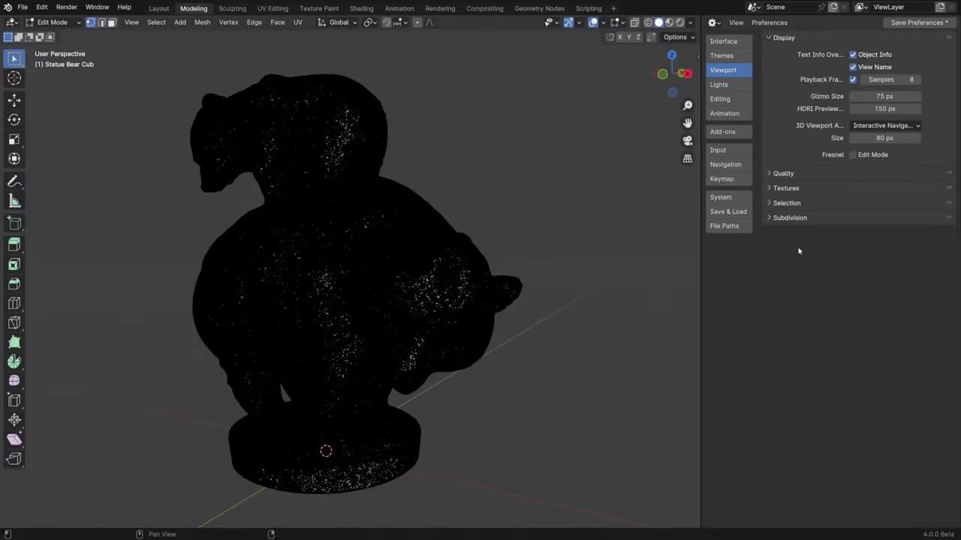
left_click(853, 155)
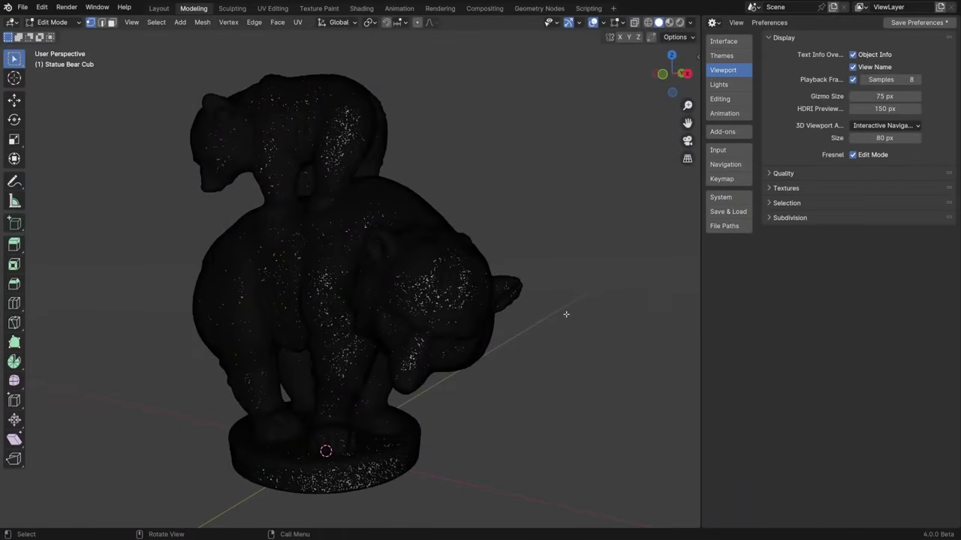
key("a")
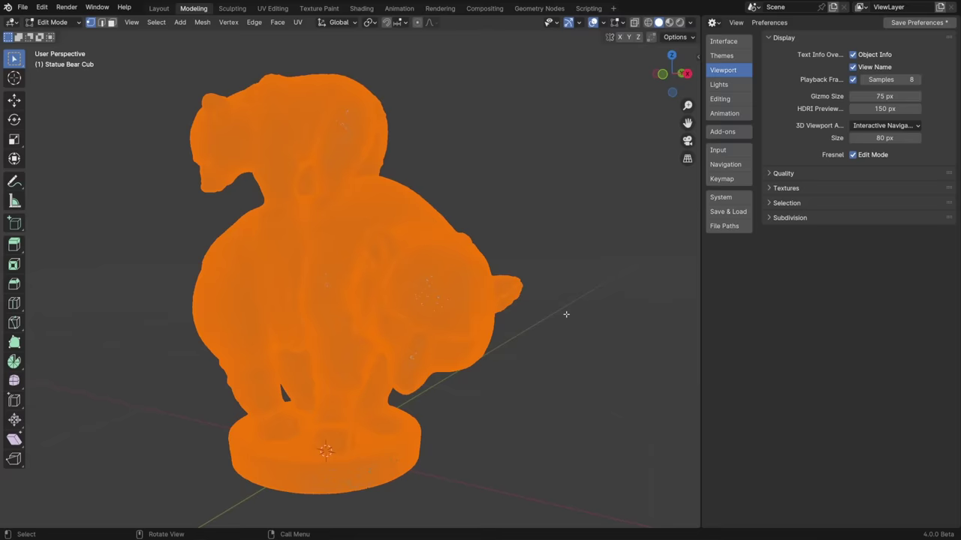
left_click(862, 155)
left_click(862, 154)
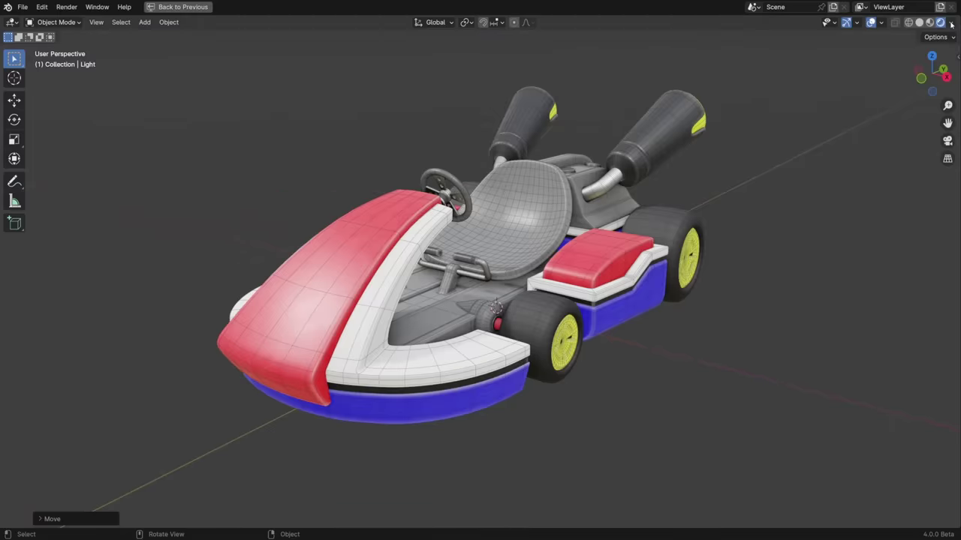
Try the Object wire color in the kart's viewport shading settings and set it to Random.
left_click(951, 23)
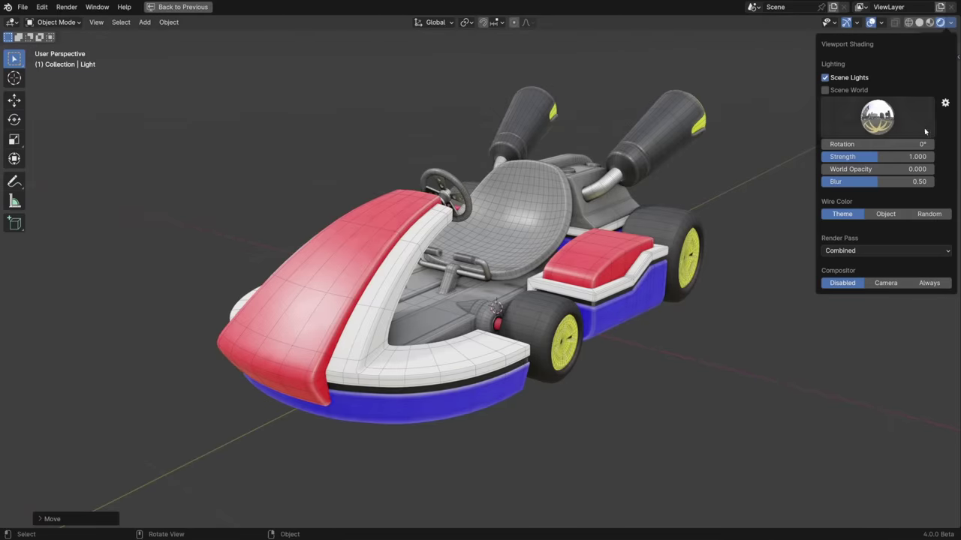
left_click(886, 214)
left_click(924, 216)
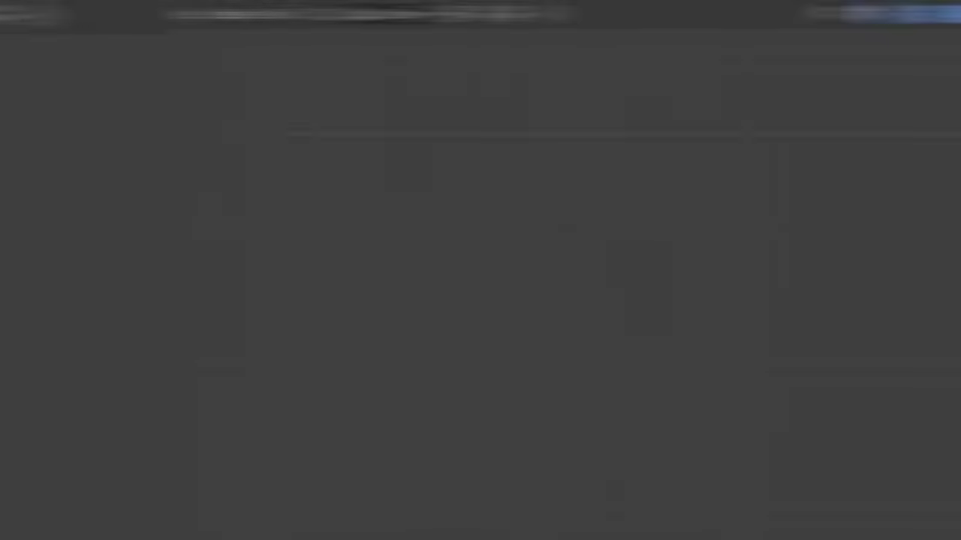
Examine the general viewport overlay options and the separate mesh edit mode overlay options.
left_click(769, 14)
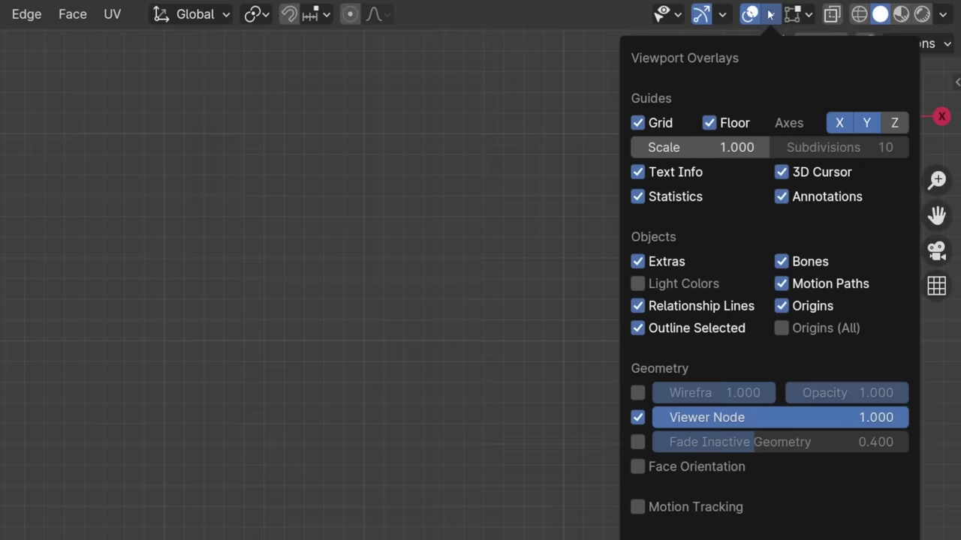
mouse_move(802, 15)
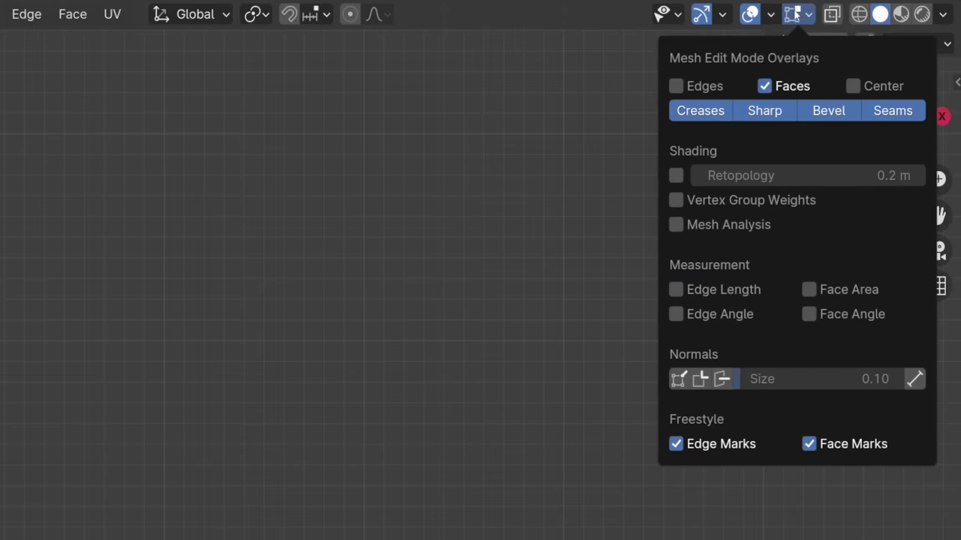
mouse_move(773, 14)
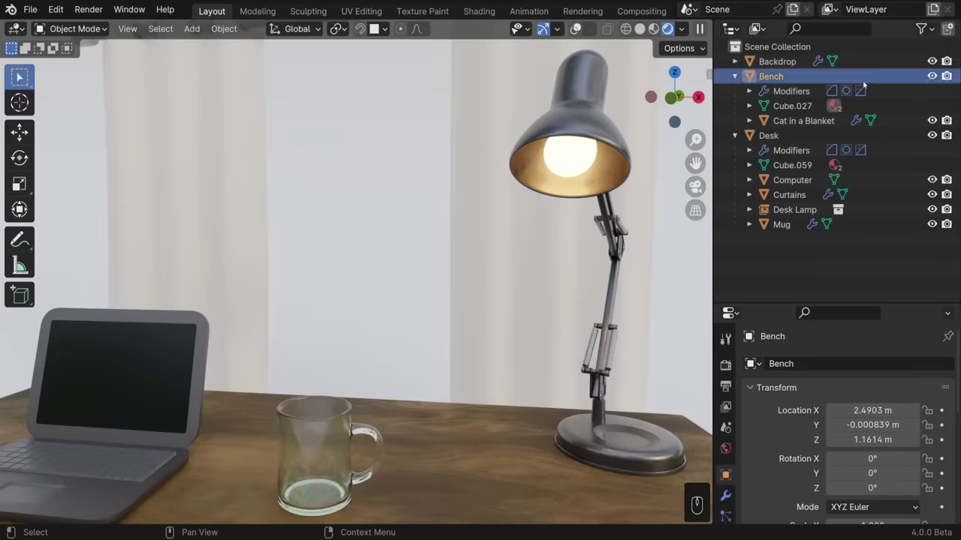
Select the Desk object together with its whole hierarchy in the outliner.
left_click(813, 136)
right_click(813, 136)
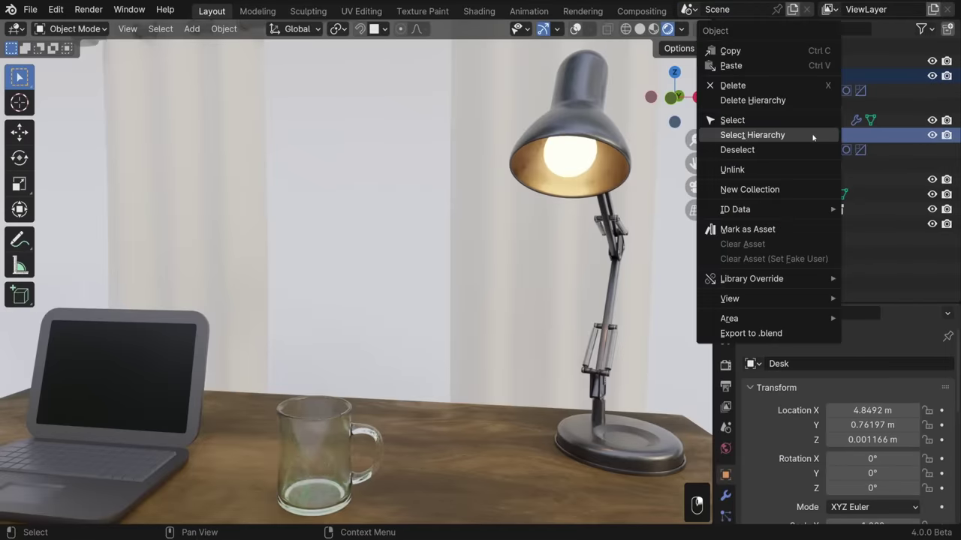
left_click(813, 135)
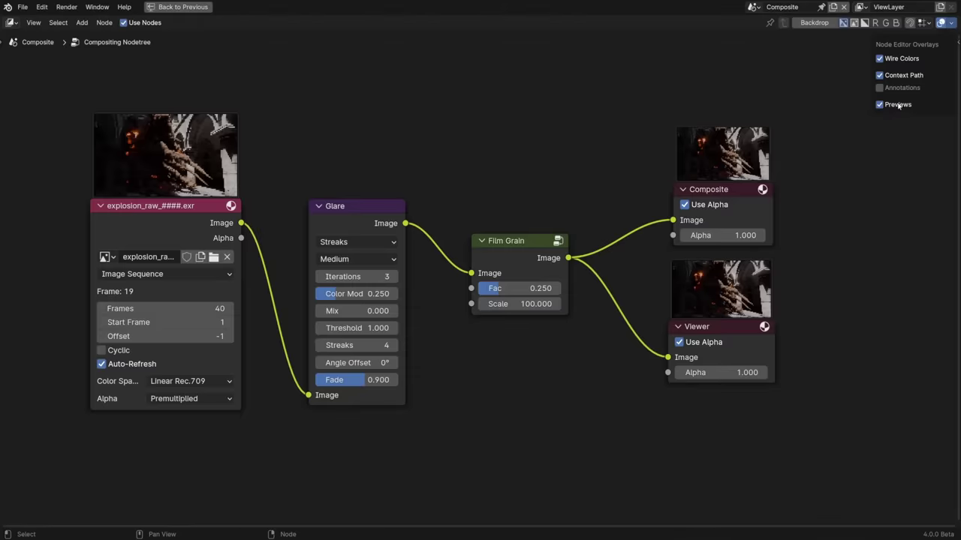
Toggle the node previews overlay in the compositor and the preview of the explosion image sequence node.
left_click(898, 105)
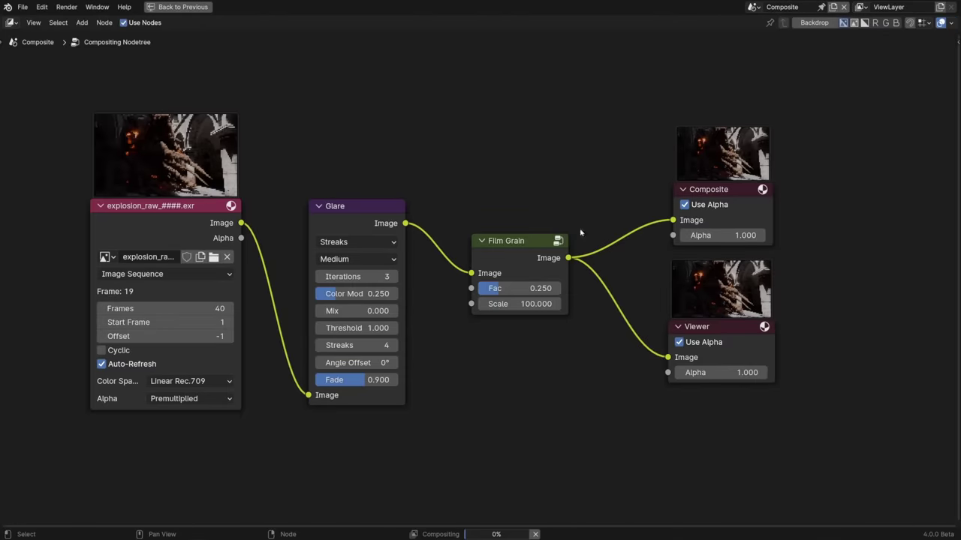
left_click(232, 207)
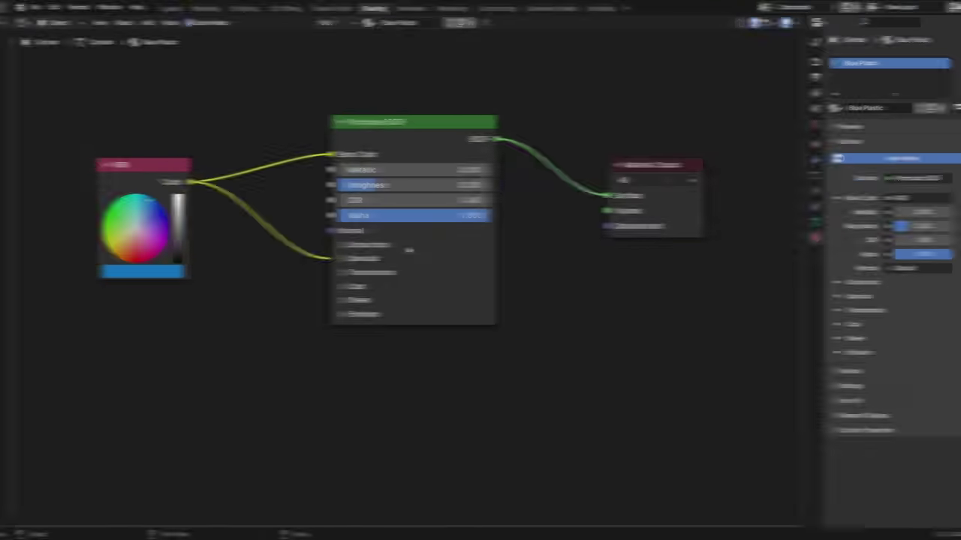
Examine the Principled BSDF node's Subsurface, Specular, Transmission, Coat, Sheen and Emission sections by expanding and collapsing them.
left_click(390, 246)
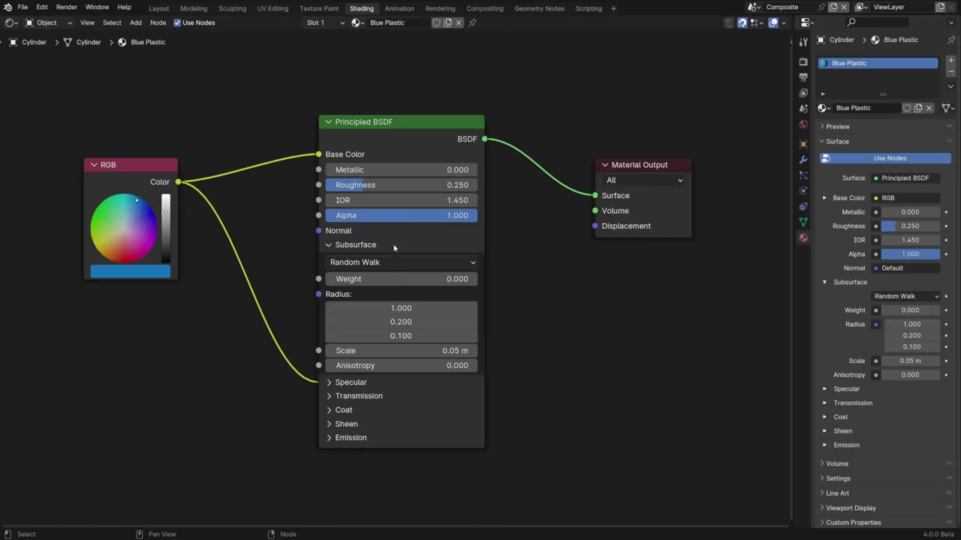
left_click(390, 246)
left_click(391, 263)
left_click(389, 263)
left_click(388, 273)
left_click(388, 274)
left_click(385, 289)
left_click(385, 289)
left_click(383, 300)
left_click(383, 301)
left_click(380, 316)
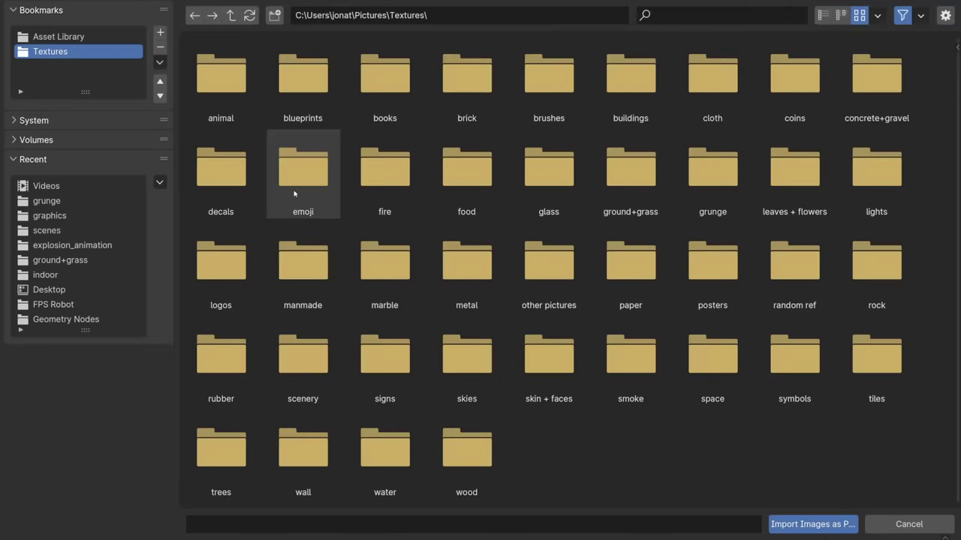
Browse the emoji and logos texture folders in the image import file browser.
left_click(294, 191)
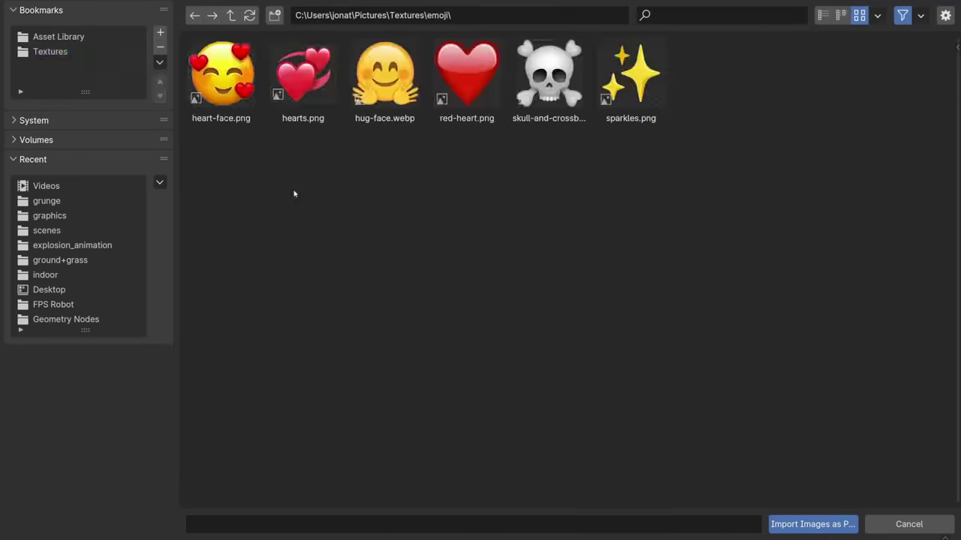
left_click(232, 15)
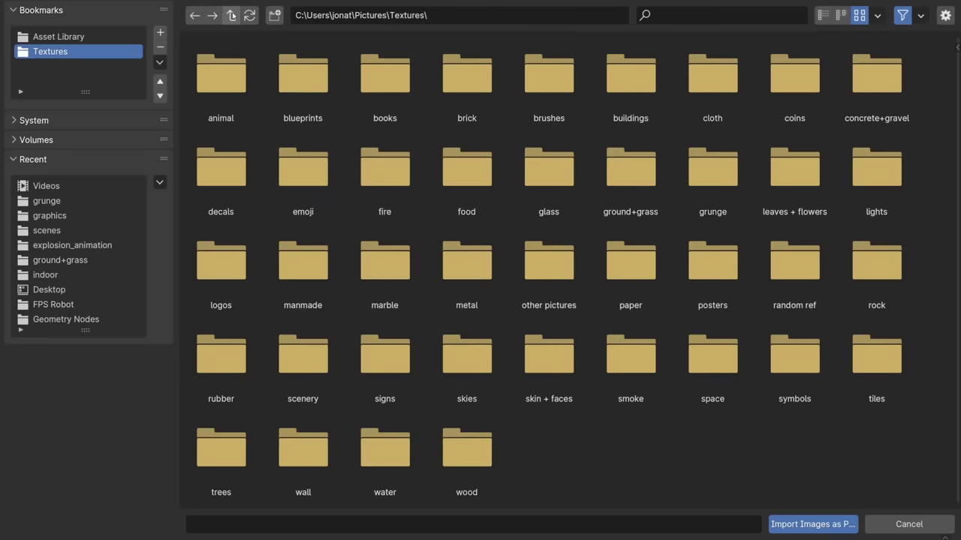
left_click(242, 270)
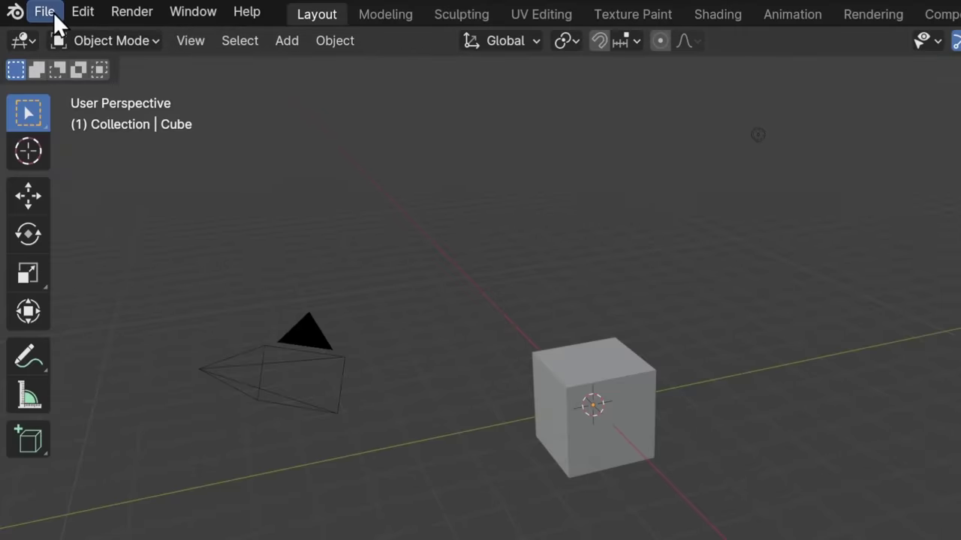
Save the project incrementally, and start a Save As with the file name's number raised up to importantproject9.blend.
left_click(54, 12)
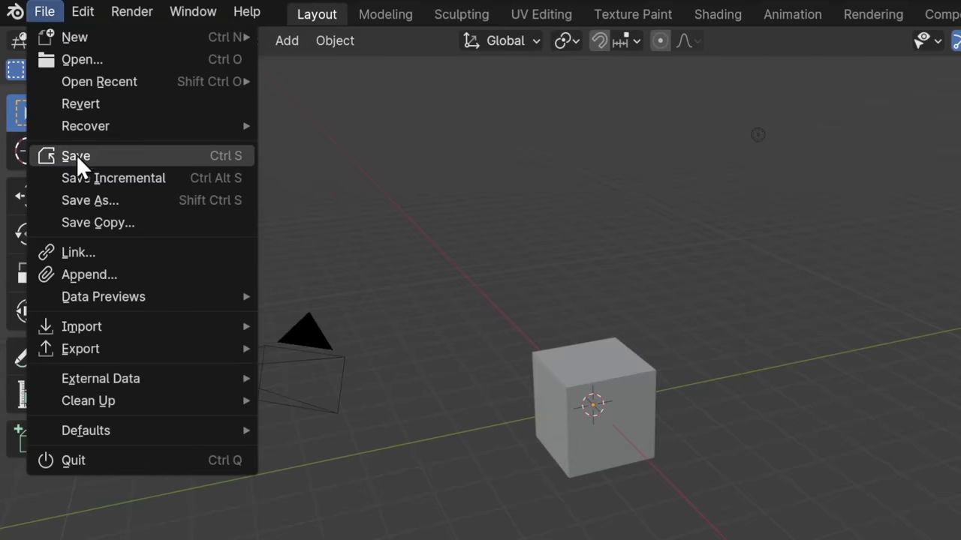
left_click(185, 179)
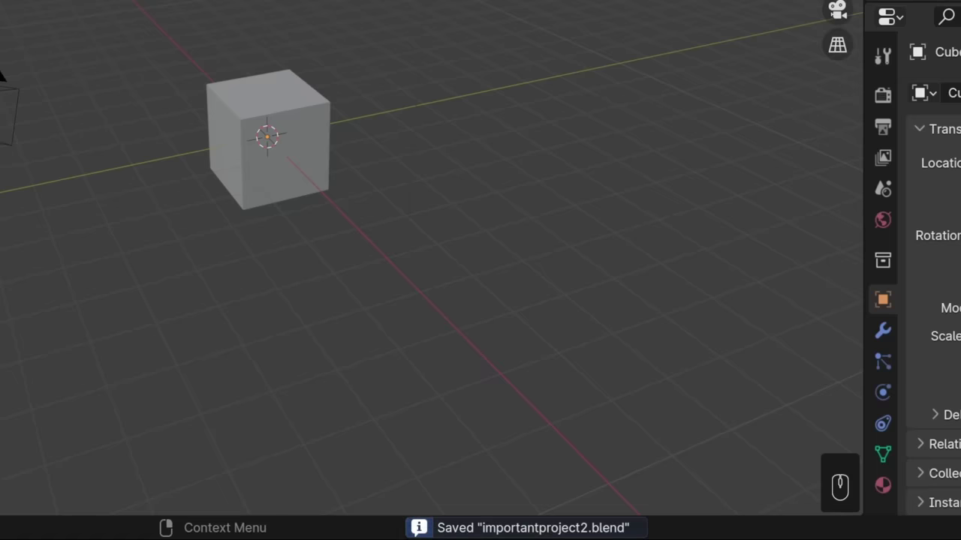
key("ctrl+shift+s")
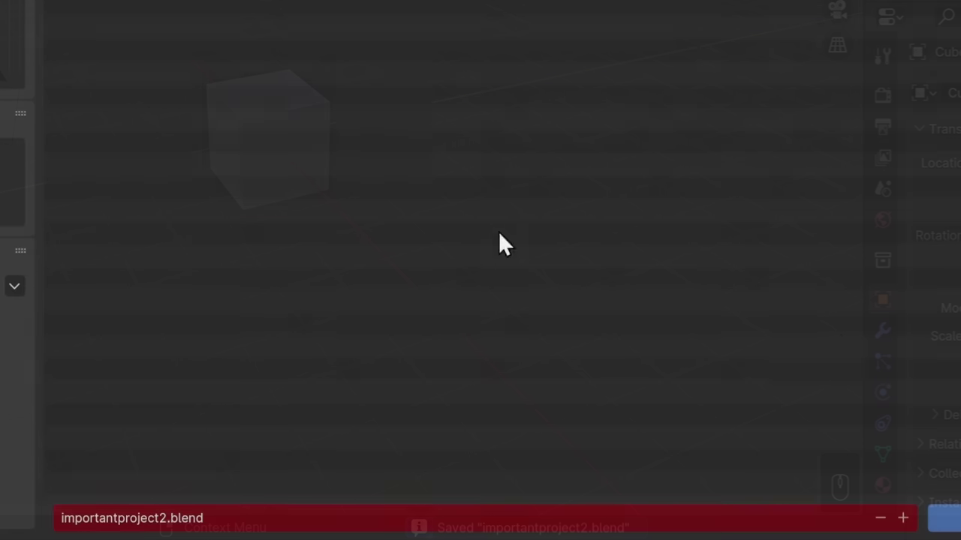
left_click(902, 517)
left_click(902, 517)
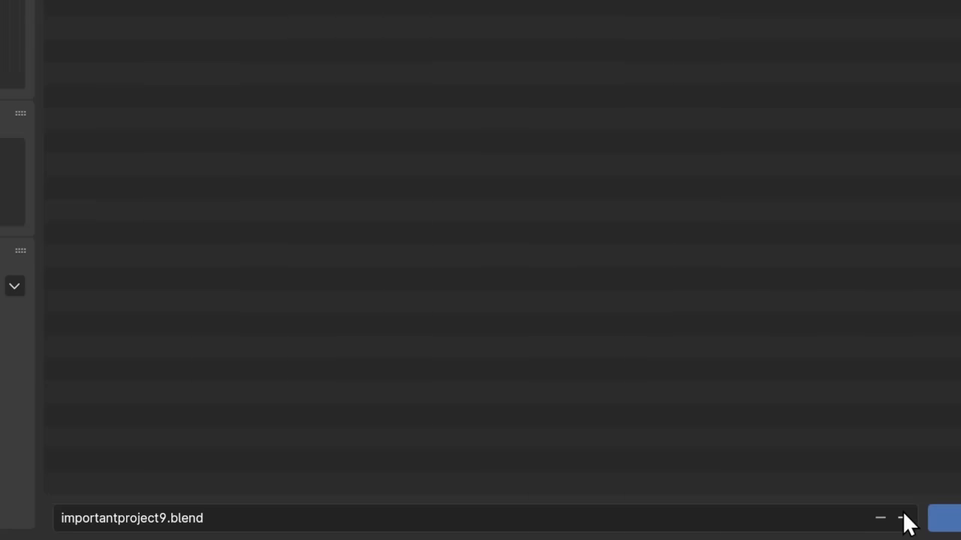
left_click(902, 518)
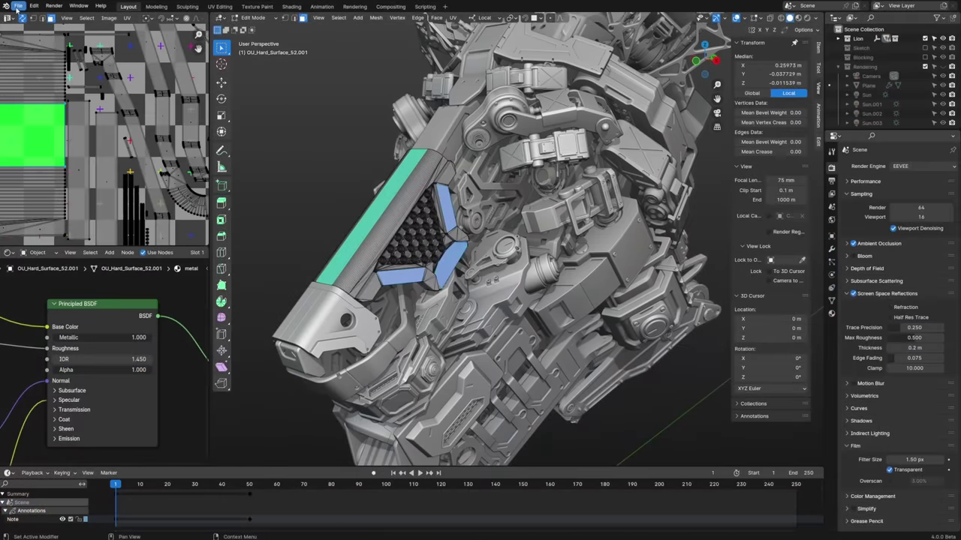
left_click(17, 6)
mouse_move(35, 7)
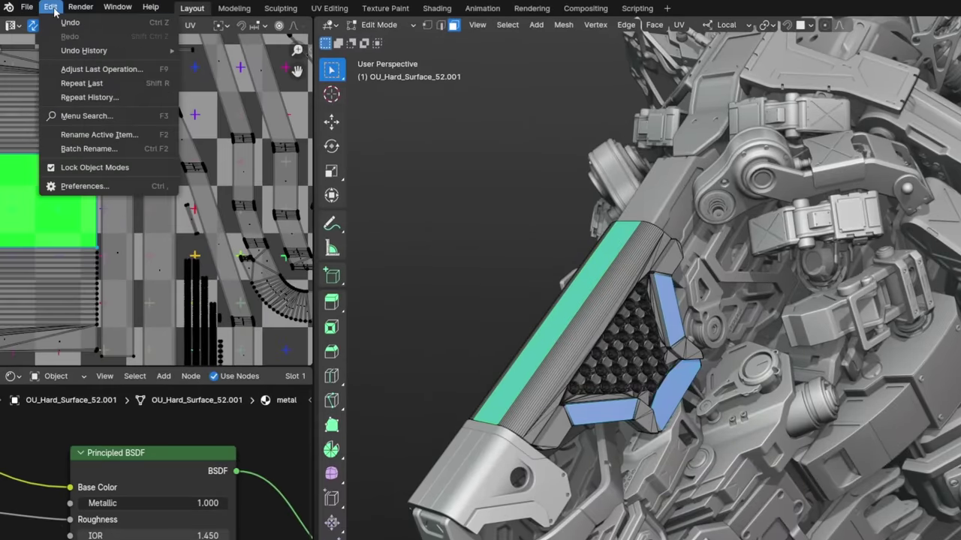
mouse_move(74, 9)
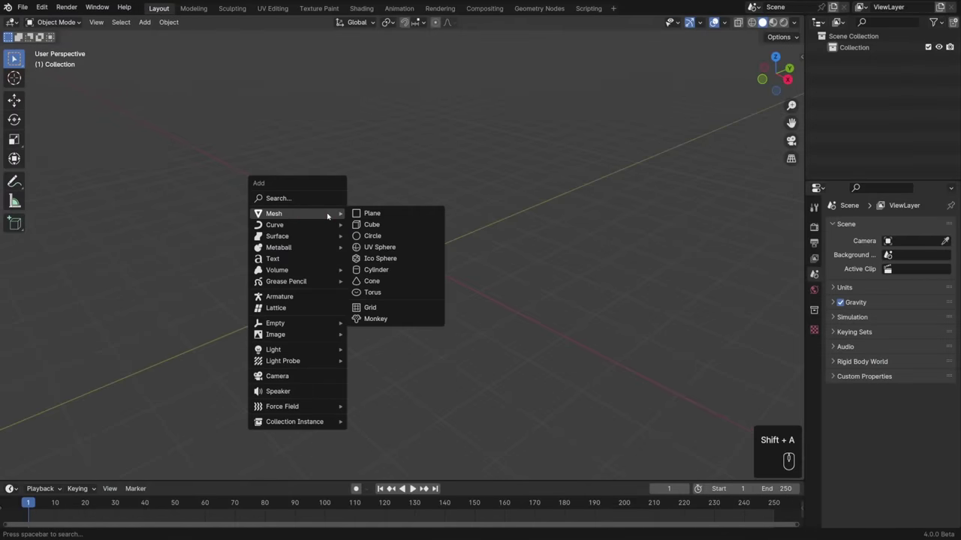
Add a monkey mesh to the empty scene by searching the Add menu for "monke".
type("monke")
key("Return")
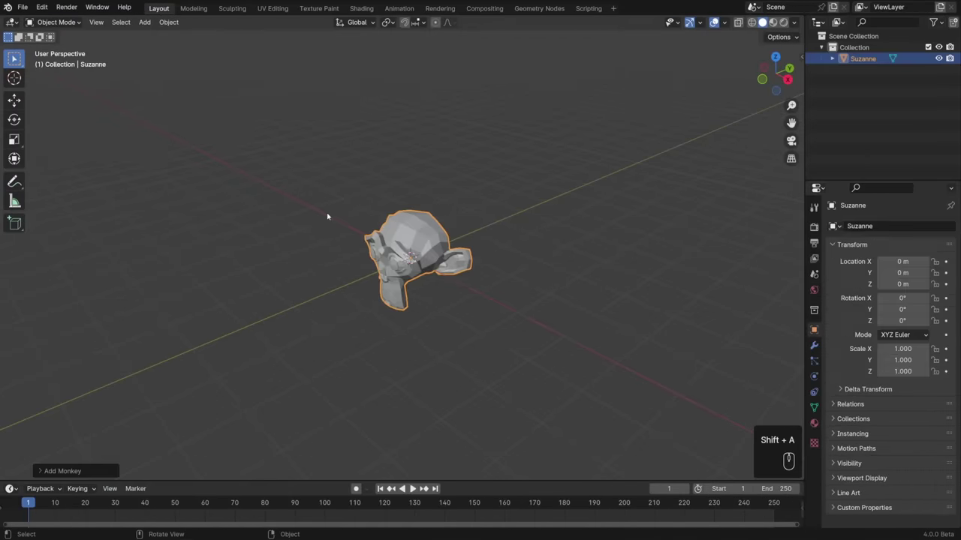
Add an Array and a Subdivision Surface modifier to the monkey by searching for "array" and "subdi".
left_click(815, 346)
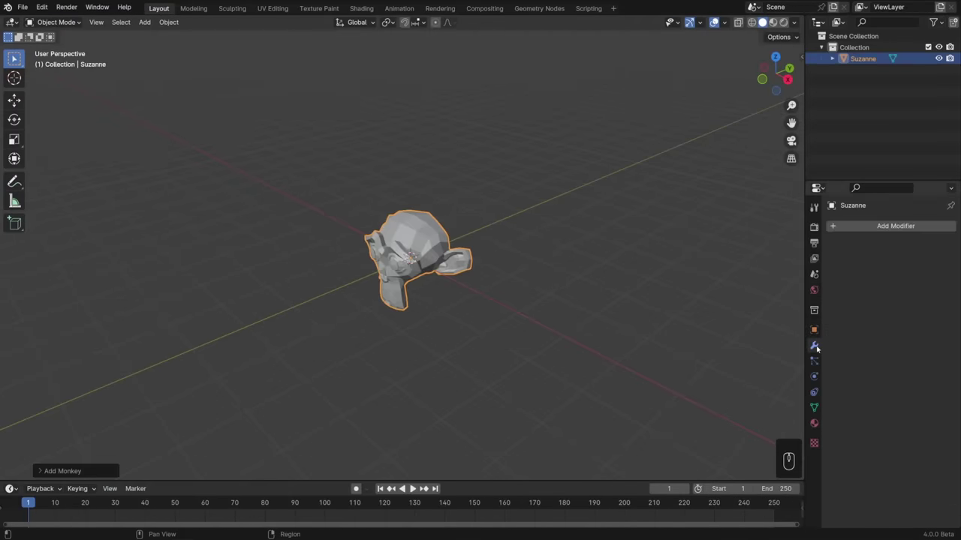
left_click(883, 225)
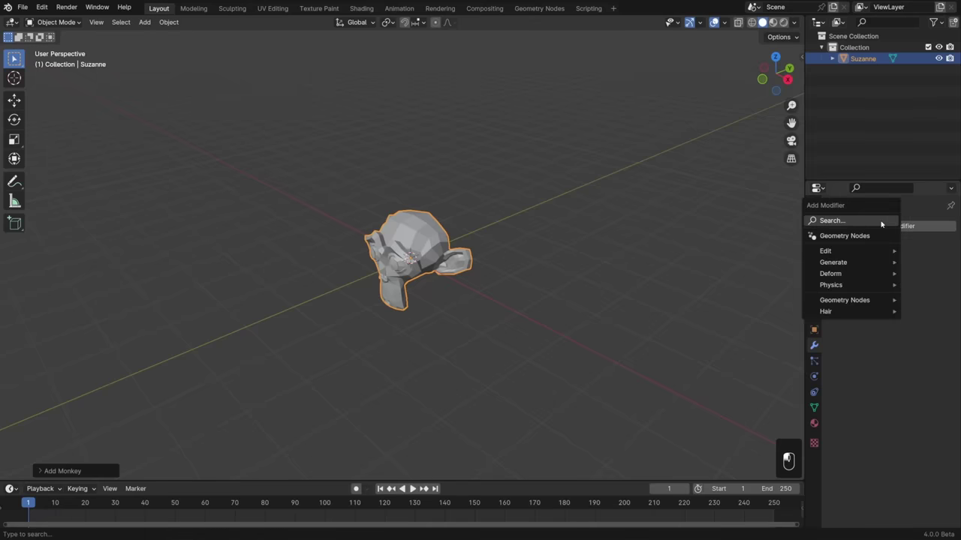
type("array")
key("Return")
left_click(897, 225)
type("subdi")
key("Return")
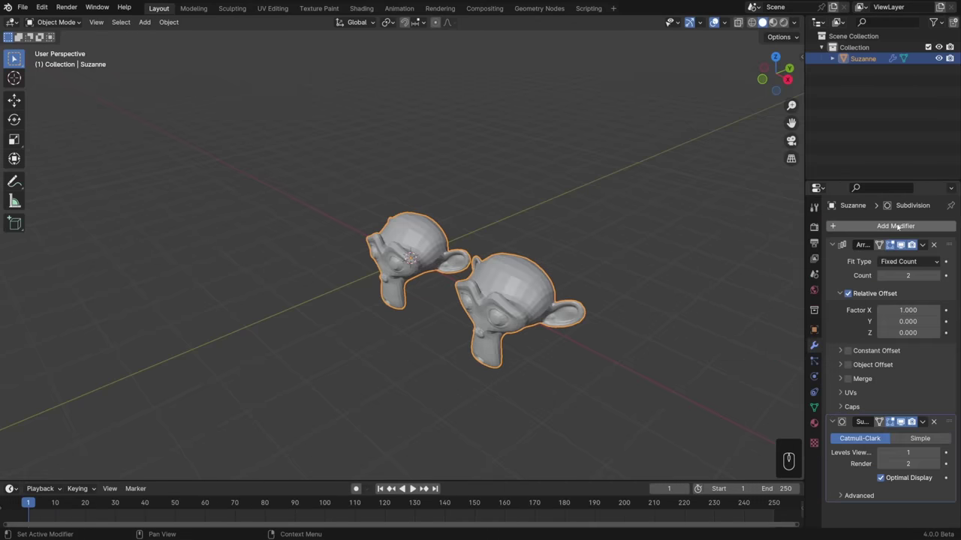
Bring up the list of addable modifiers over the monkey's modifier stack and examine its categories.
key("shift+a")
key("shift+a")
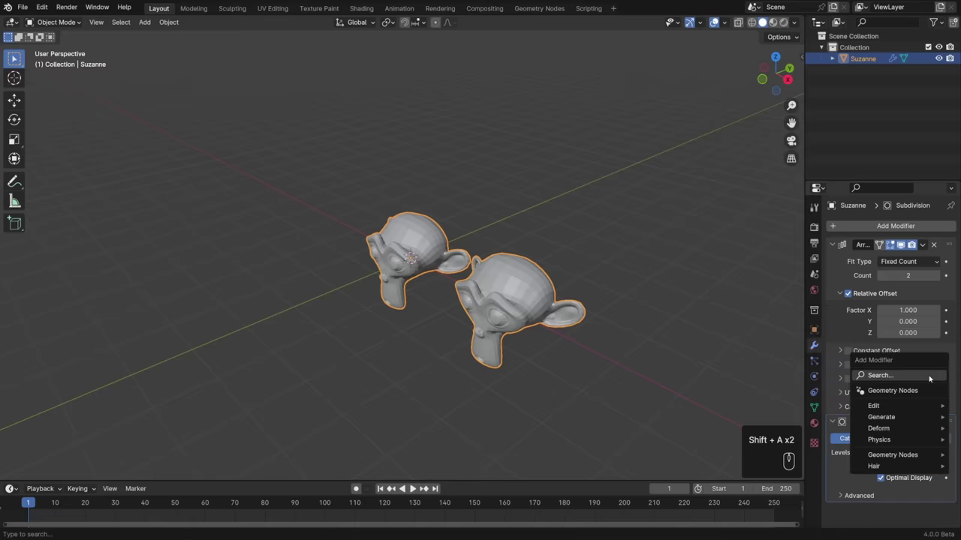
key("shift+a")
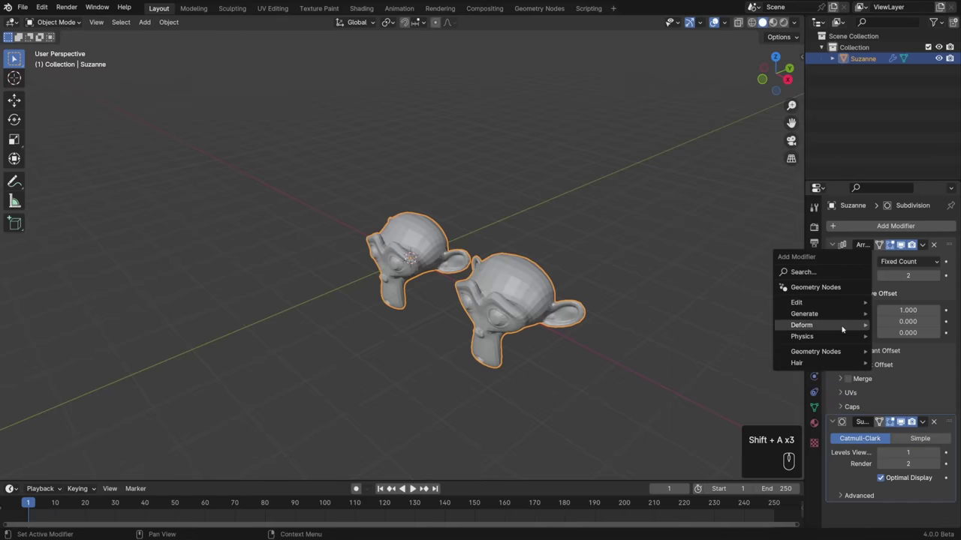
mouse_move(835, 366)
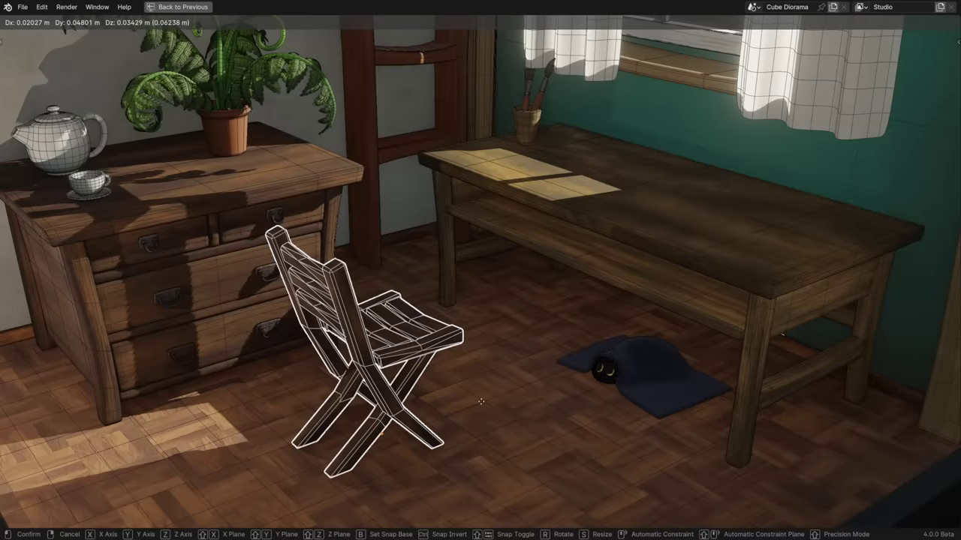
Move the chair across the floor twice, using a picked snap base first and a base averaged between two leg points second.
left_click(422, 461)
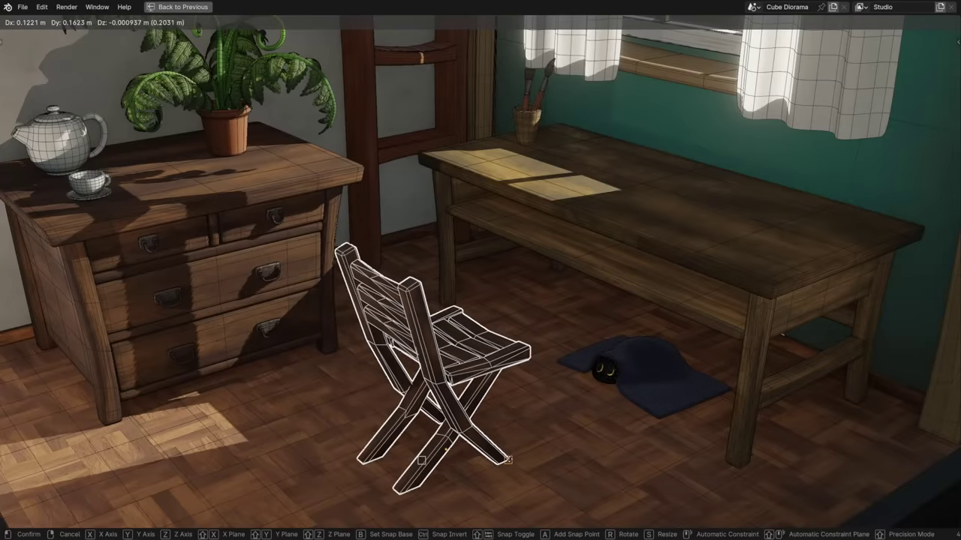
left_click(549, 446)
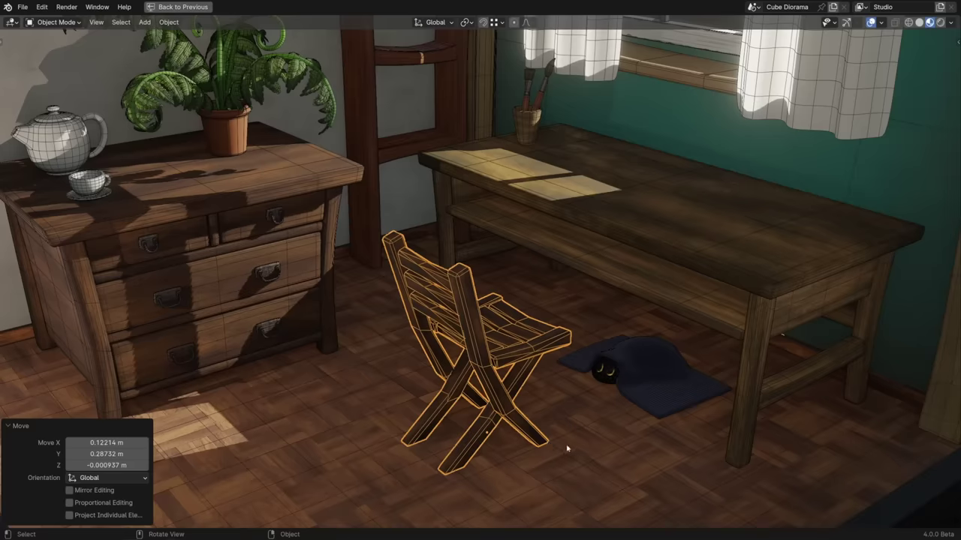
key("g")
key("b")
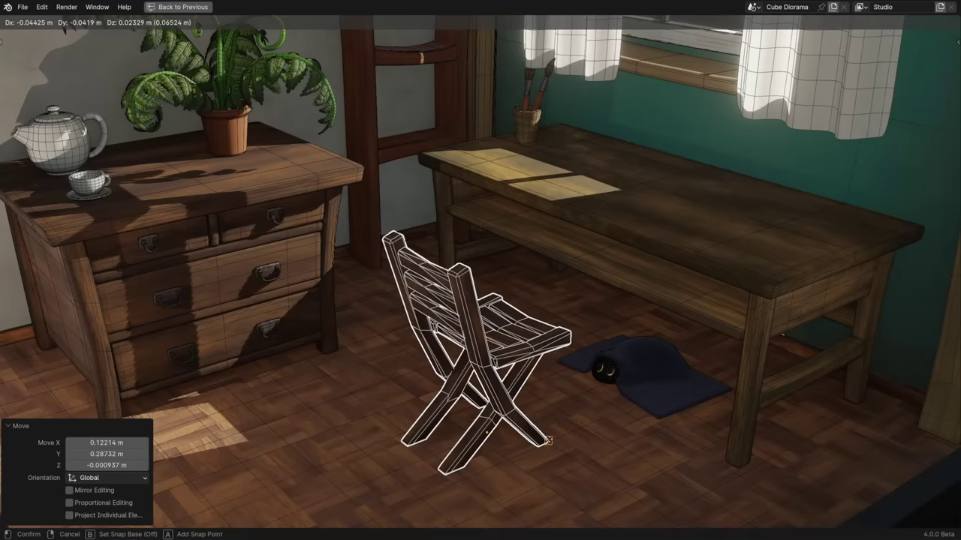
key("a")
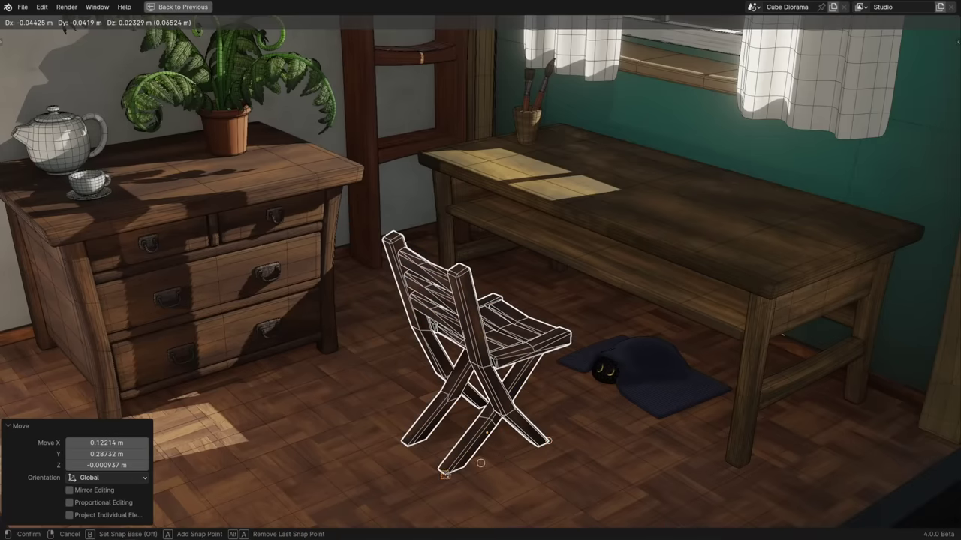
left_click(505, 459)
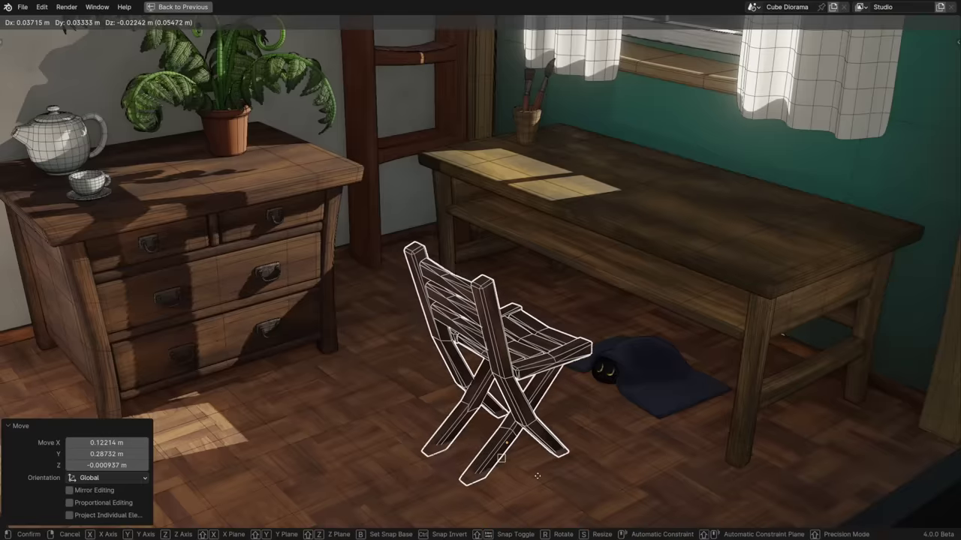
left_click(473, 450)
Scale the chair to 0.886 and open the snapping options.
key("s")
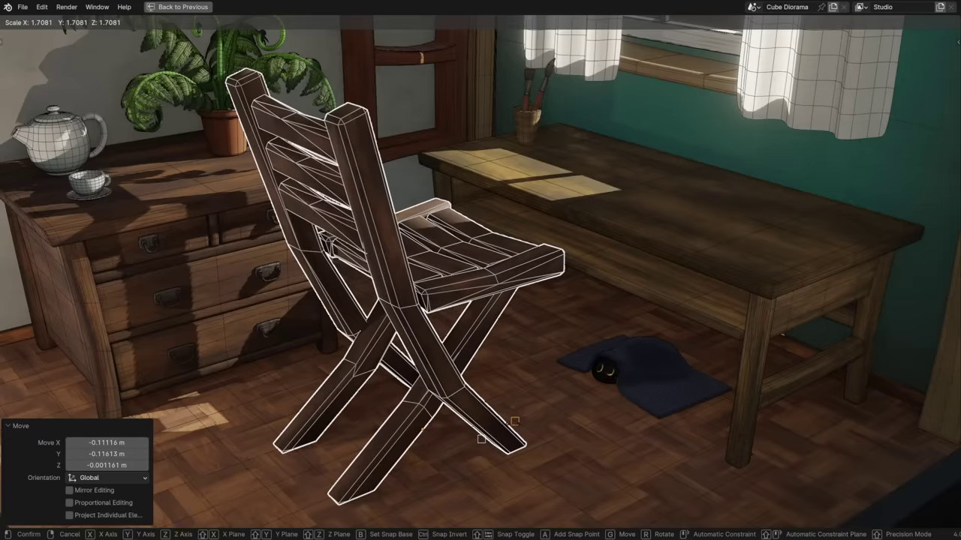
key("Return")
left_click(502, 20)
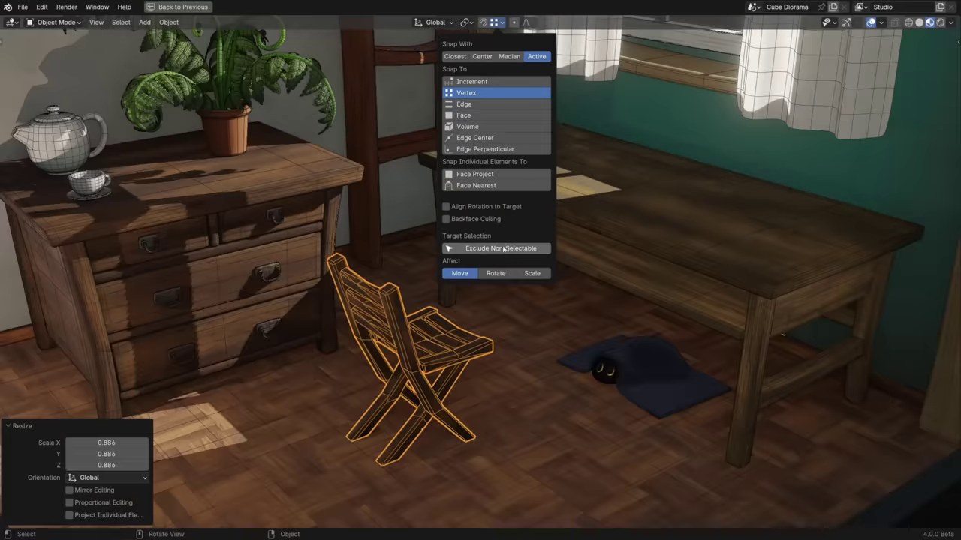
key("g")
middle_click_drag(491, 301, 586, 361)
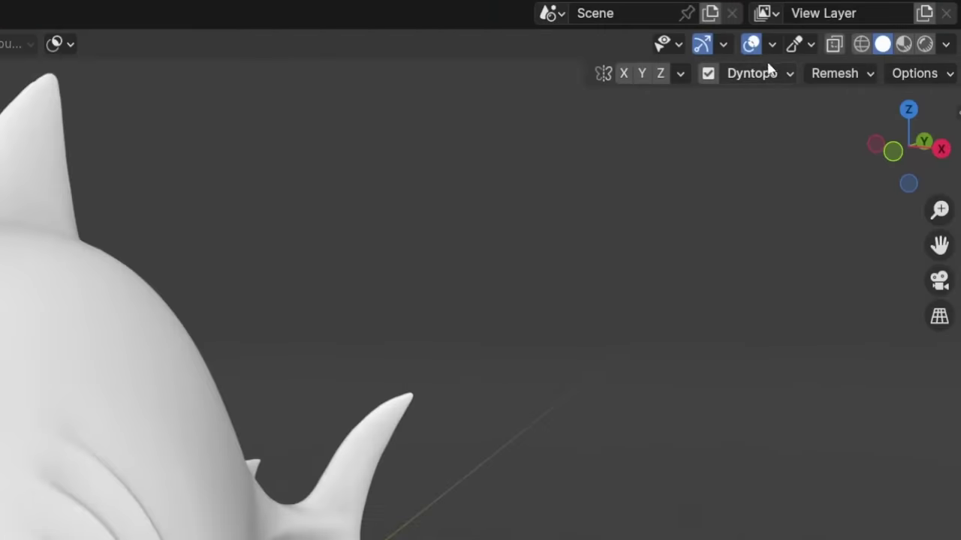
Apply Shade Smooth to the shark body in Object Mode and return it to Sculpt Mode.
left_click(766, 75)
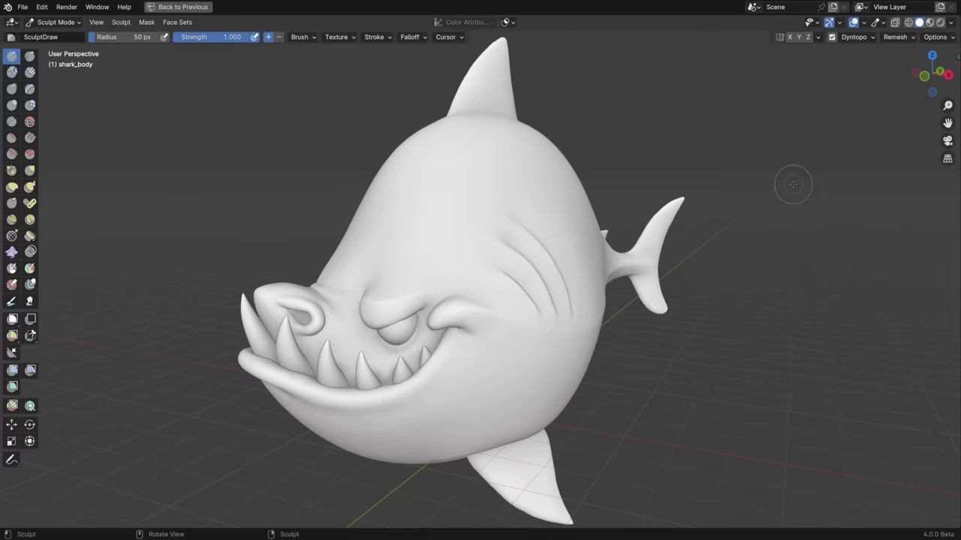
key("ctrl+Tab")
left_click(706, 185)
right_click(709, 166)
left_click(709, 165)
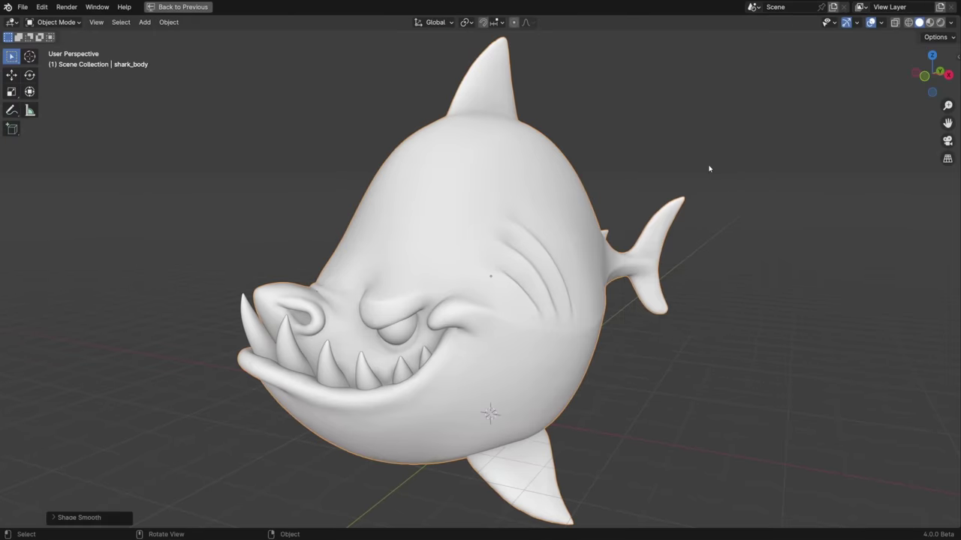
key("ctrl+Tab")
left_click(708, 231)
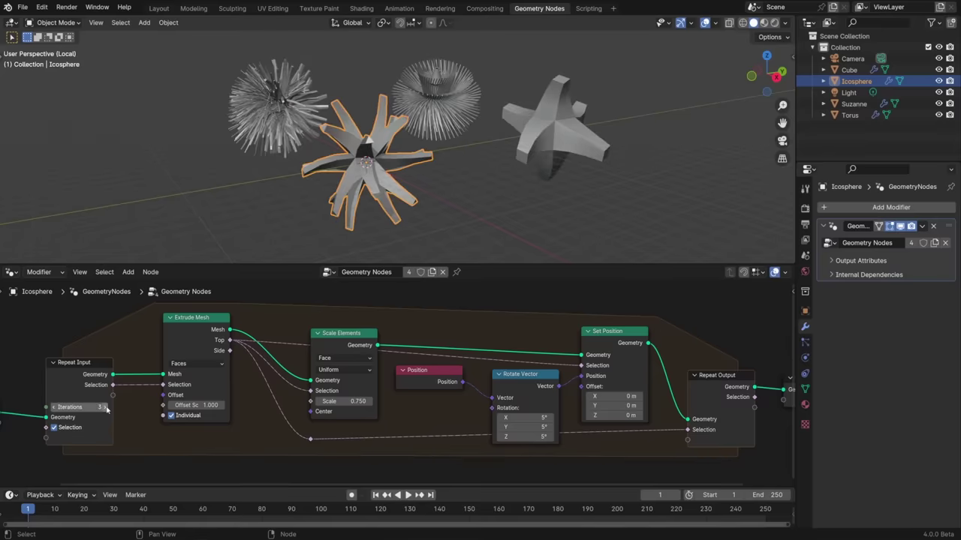
Raise the Iterations of the Repeat Input node in the icosphere's node tree by eight single increments.
left_click(106, 406)
left_click(106, 407)
left_click(106, 406)
left_click(106, 407)
left_click(106, 407)
left_click(106, 407)
left_click(106, 406)
left_click(106, 407)
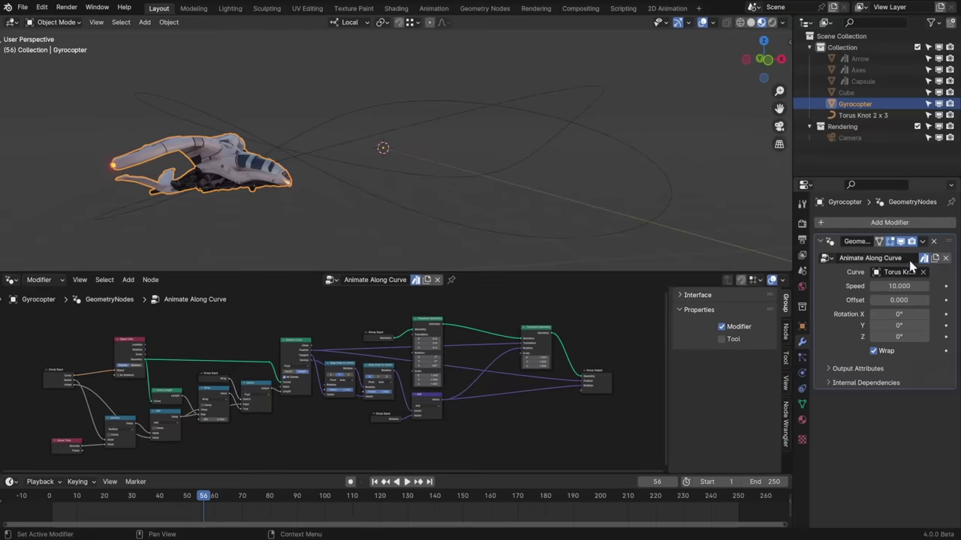
Remove the gyrocopter's Animate Along Curve modifier, add a replacement modifier and play the animation.
left_click(944, 241)
left_click(905, 223)
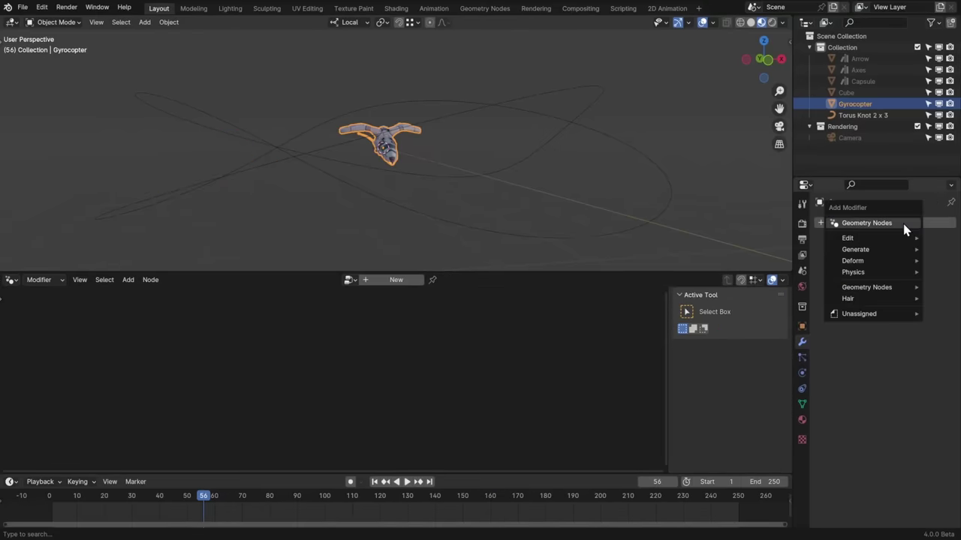
mouse_move(866, 261)
left_click(792, 448)
key("space")
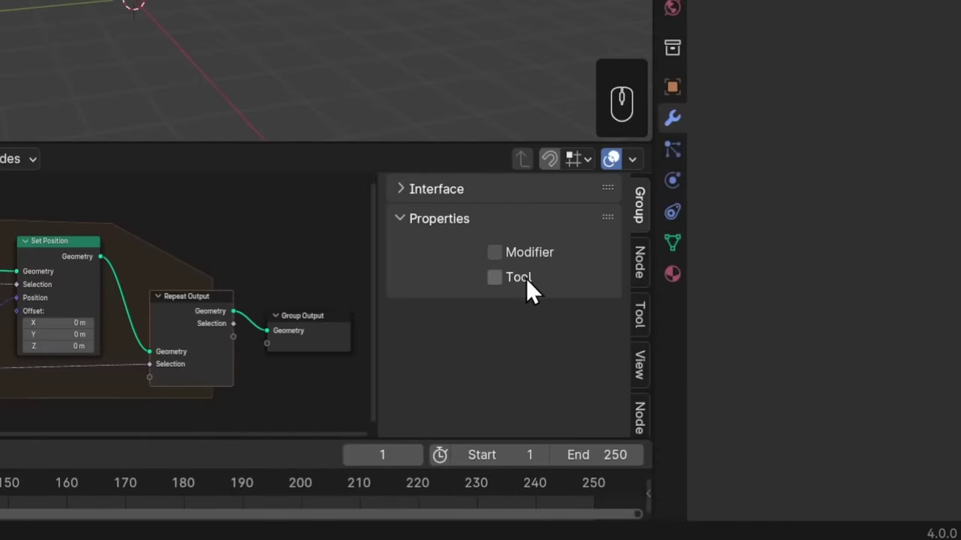
Enable the node group as a Tool and run Extrude and Spin on three selected faces of the cube.
left_click(523, 278)
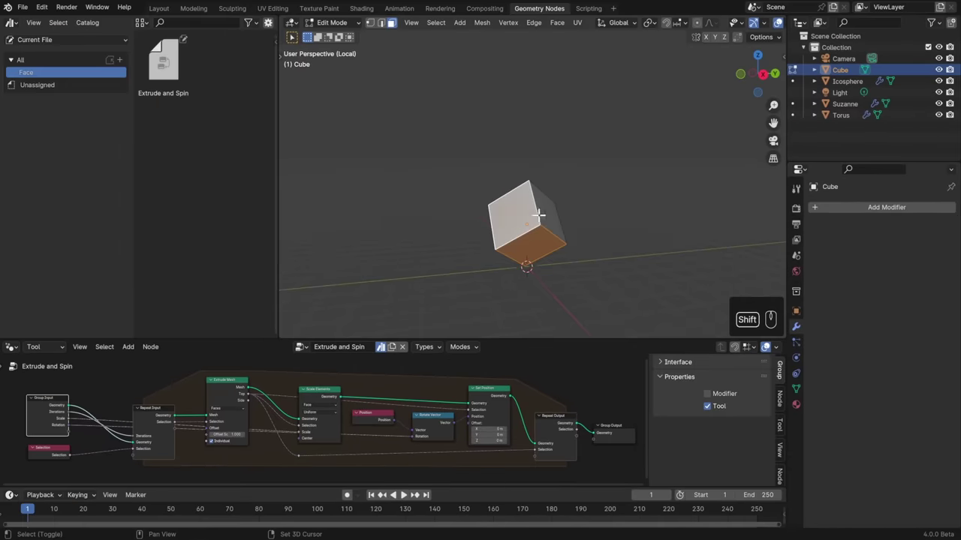
left_click(551, 212, "shift")
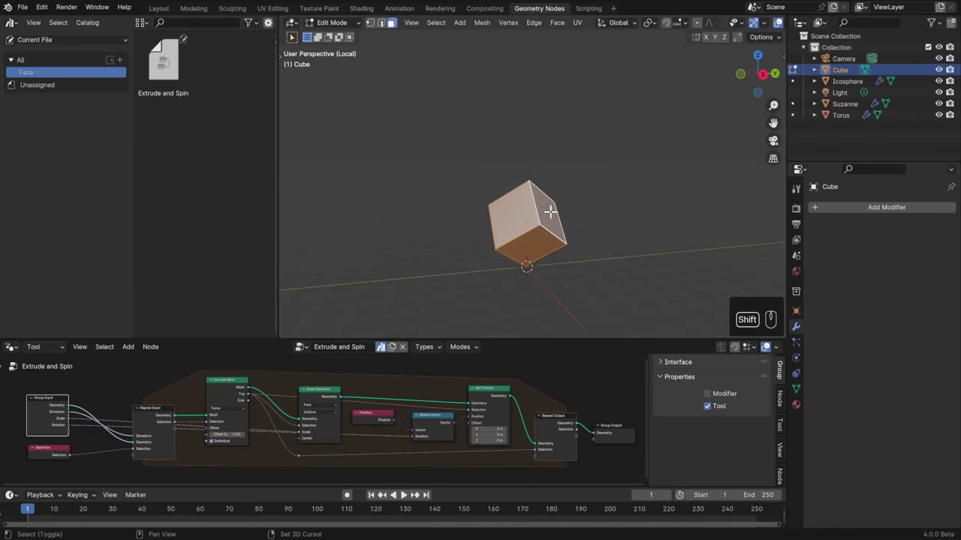
left_click(550, 27)
left_click(579, 267)
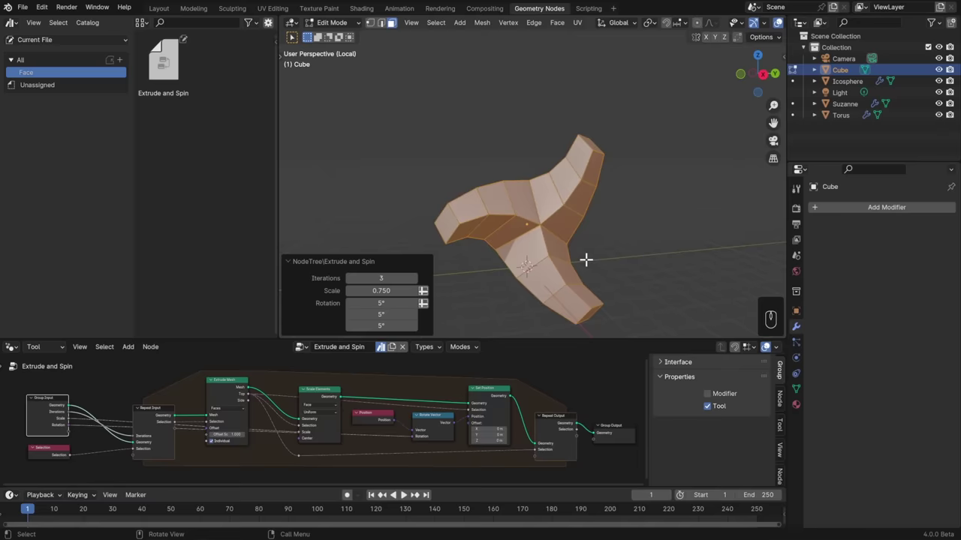
Set Extrude and Spin to 4 iterations, scale 0.604 and rotation 3.47°, 3.49° and 11.2°.
mouse_move(375, 279)
left_mouse_down()
mouse_move(436, 279)
mouse_move(382, 279)
mouse_move(385, 291)
mouse_move(363, 291)
left_mouse_up()
left_click_drag(381, 326, 399, 325)
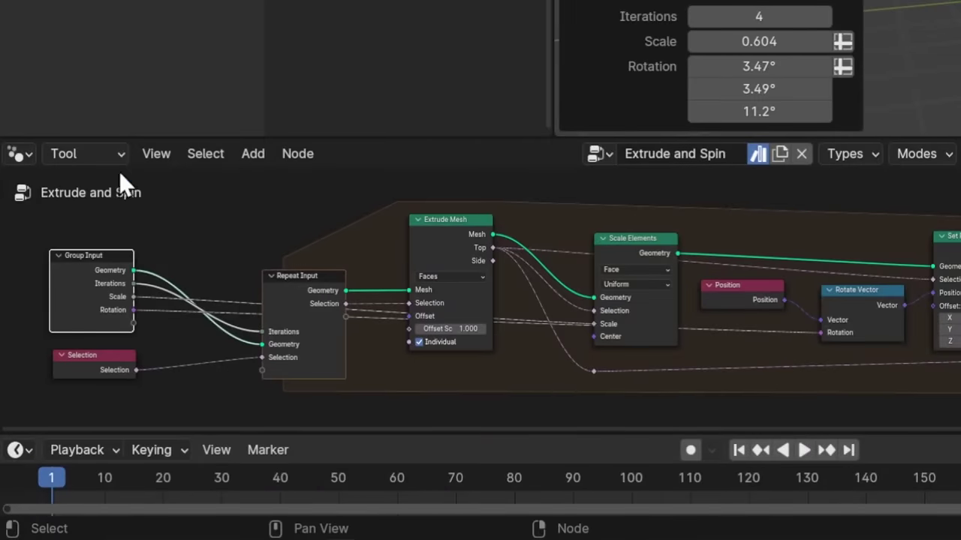
Switch the Geometry Nodes type from Tool to Modifier and reopen the type choices.
left_click(116, 160)
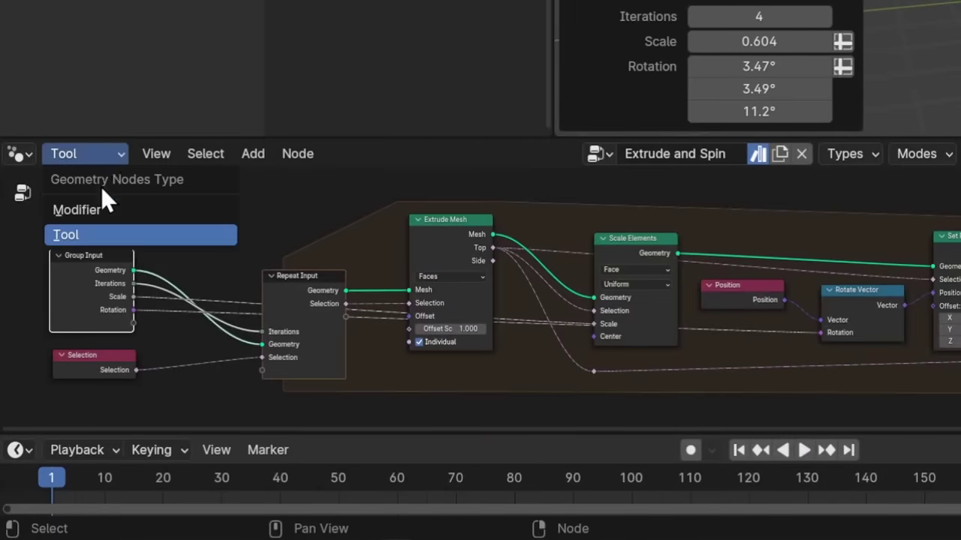
left_click(98, 206)
left_click(98, 159)
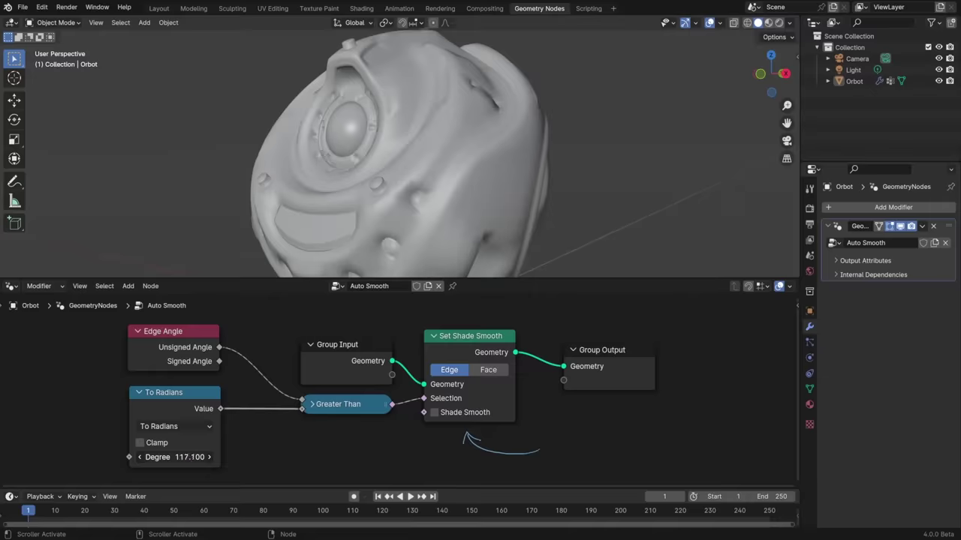
Lower the Degree value of the To Radians node in the Auto Smooth node group.
left_click_drag(180, 457, 149, 457)
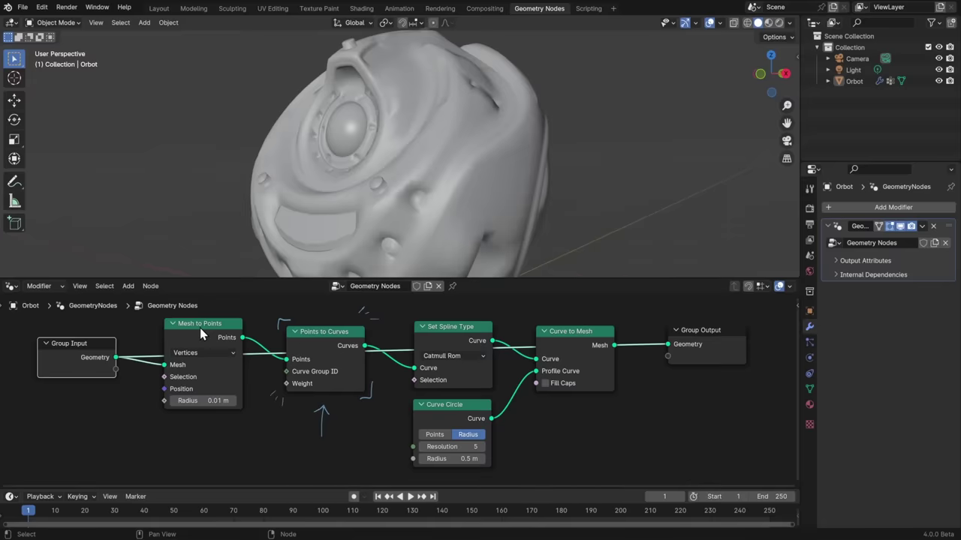
Preview the outputs of the Mesh to Points, Points to Curves, Set Spline Type and Curve to Mesh nodes in turn.
key("m")
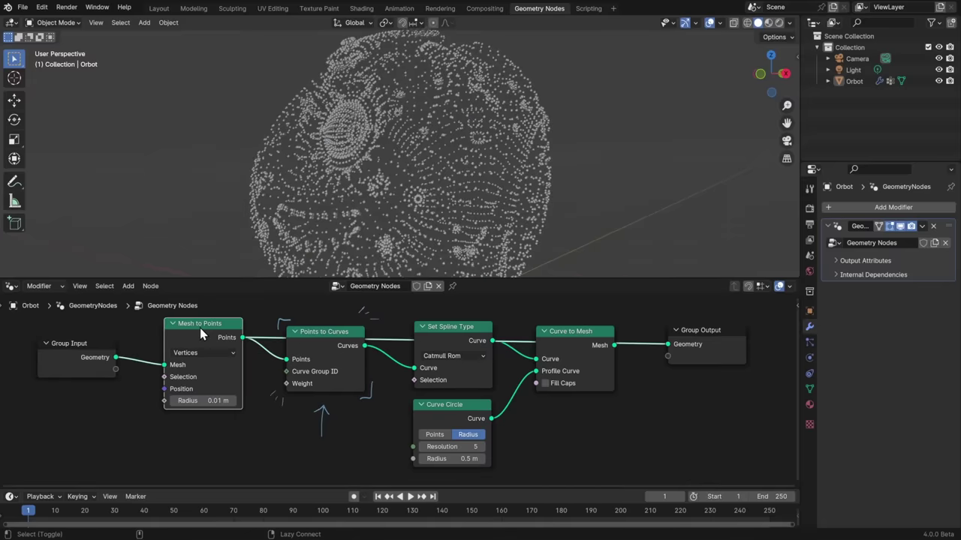
left_click(323, 338)
key("m")
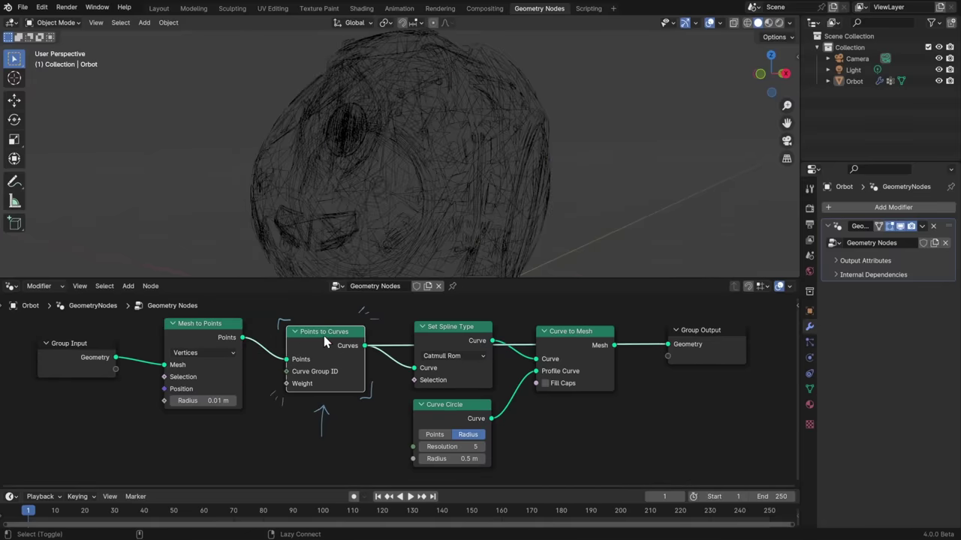
left_click(458, 334)
left_click(589, 340)
key("m")
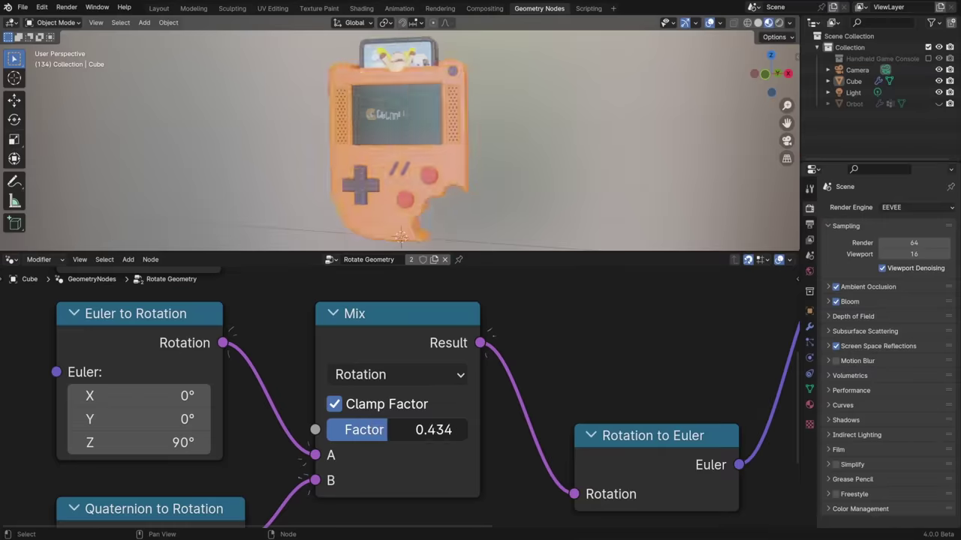
Set the Mix node's Factor to 0.594 and the Quaternion to Rotation node's X to -0.060 and Y to -0.090.
left_click_drag(420, 429, 462, 429)
scroll(398, 397, "down", 5)
scroll(499, 281, "down", 1)
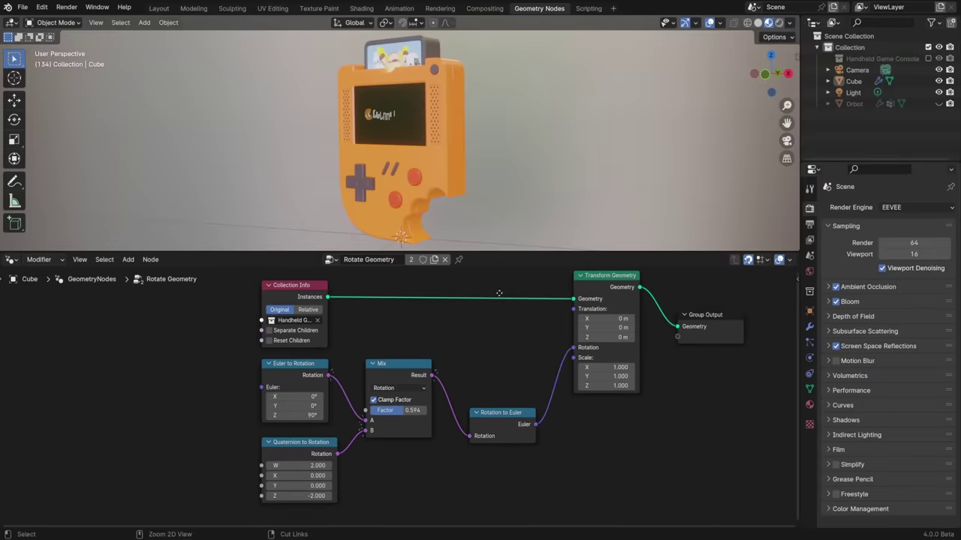
left_click_drag(291, 475, 275, 486)
Try to link the Mix node's Result directly to the Transform Geometry node's Rotation input.
left_click(502, 413)
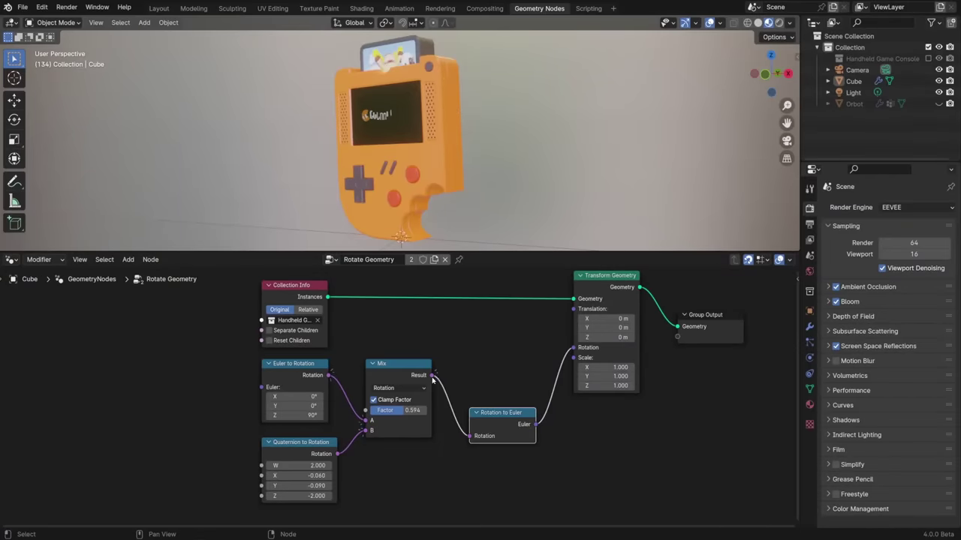
left_click_drag(571, 352, 573, 348)
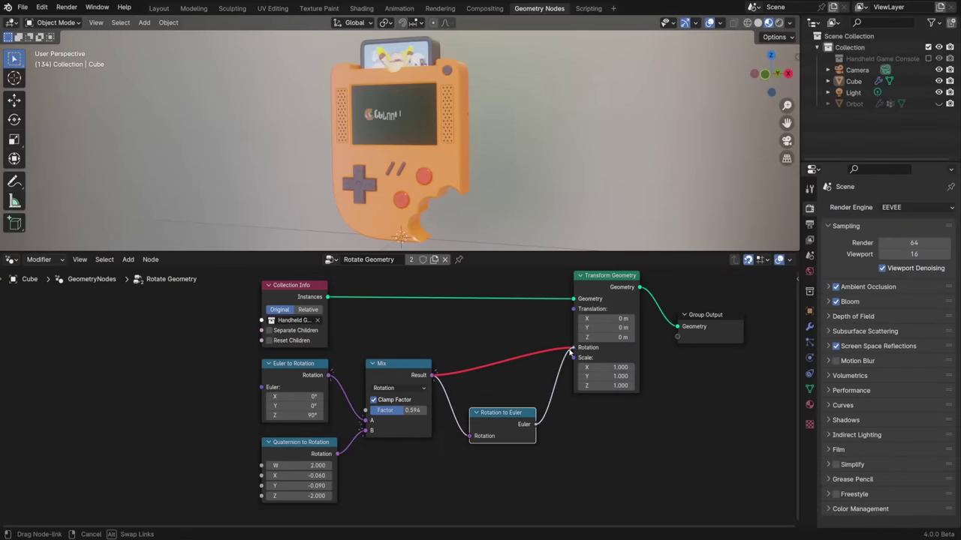
left_click_drag(569, 353, 569, 352)
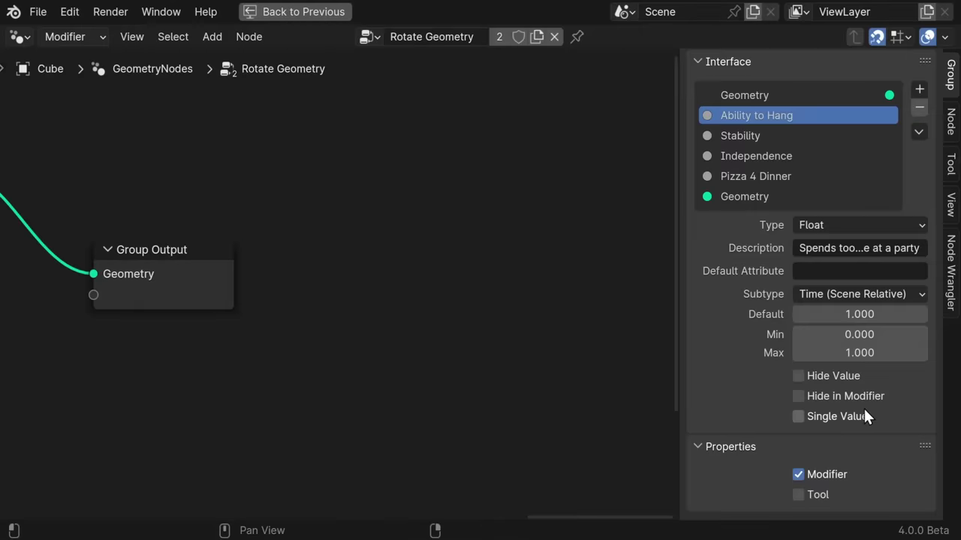
Toggle Single Value for the Ability to Hang and Independence inputs of the Rotate Geometry group and select Pizza 4 Dinner.
left_click(861, 416)
left_click(827, 136)
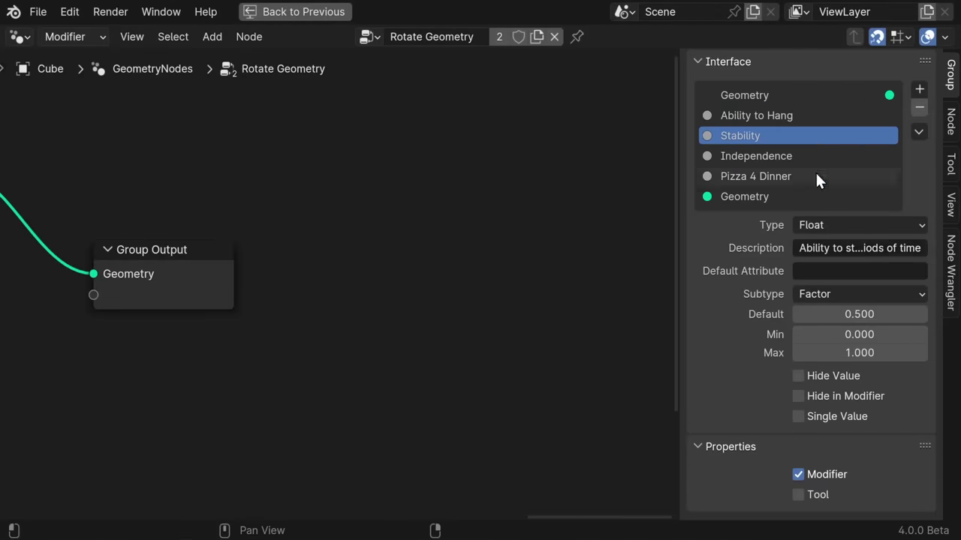
left_click(815, 156)
left_click(823, 415)
left_click(811, 178)
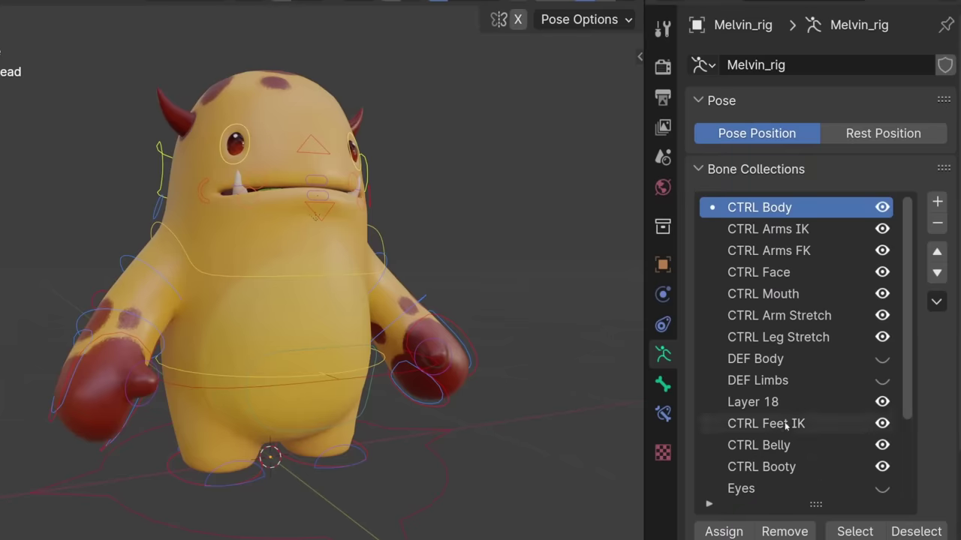
Select the Layer 18 bone collection of Melvin_rig.
left_click(785, 405)
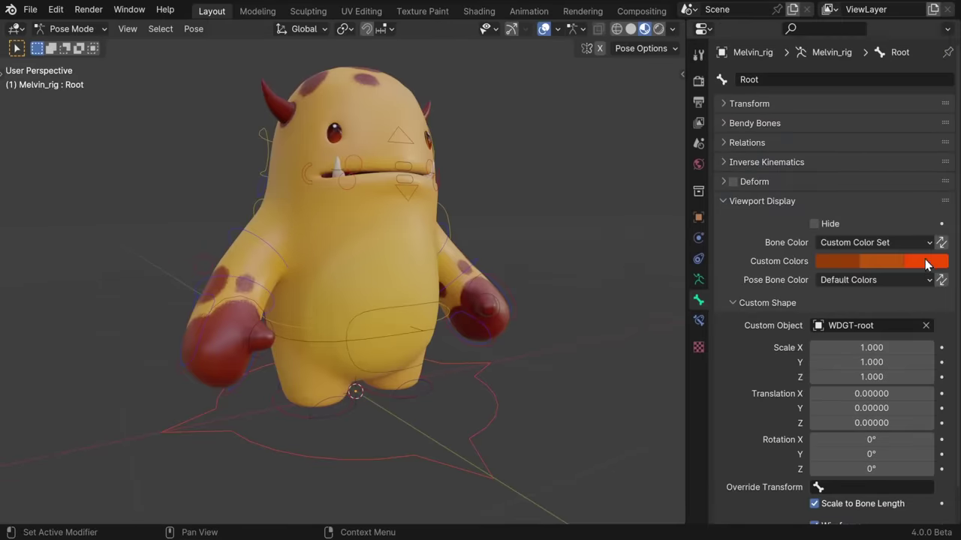
Set the third color of the Root bone's custom bone color set to yellow with Hue 0.165.
left_click(926, 264)
left_click_drag(843, 140, 800, 137)
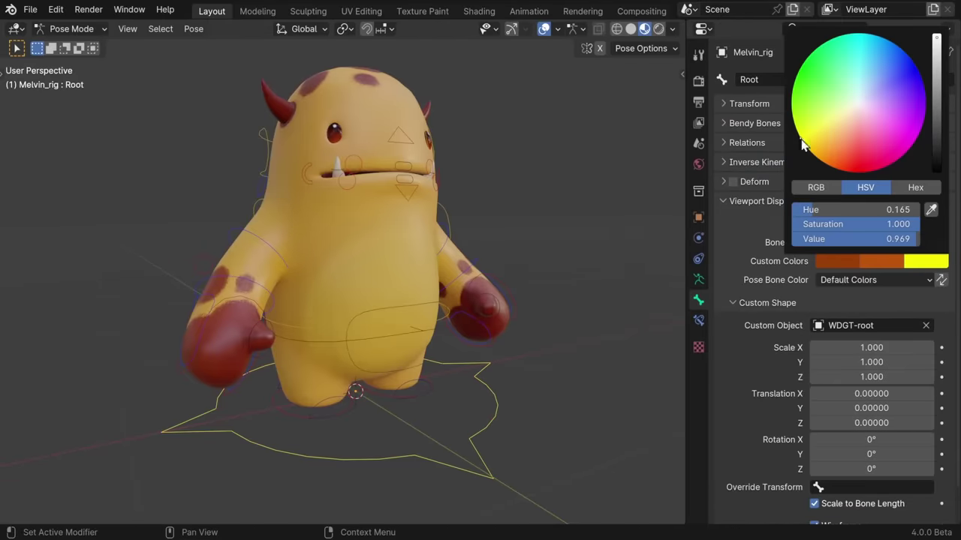
Set the Root bone's Pose Bone Color to Custom Color Set and raise the Value of its middle custom color.
left_click(833, 280)
left_click(870, 463)
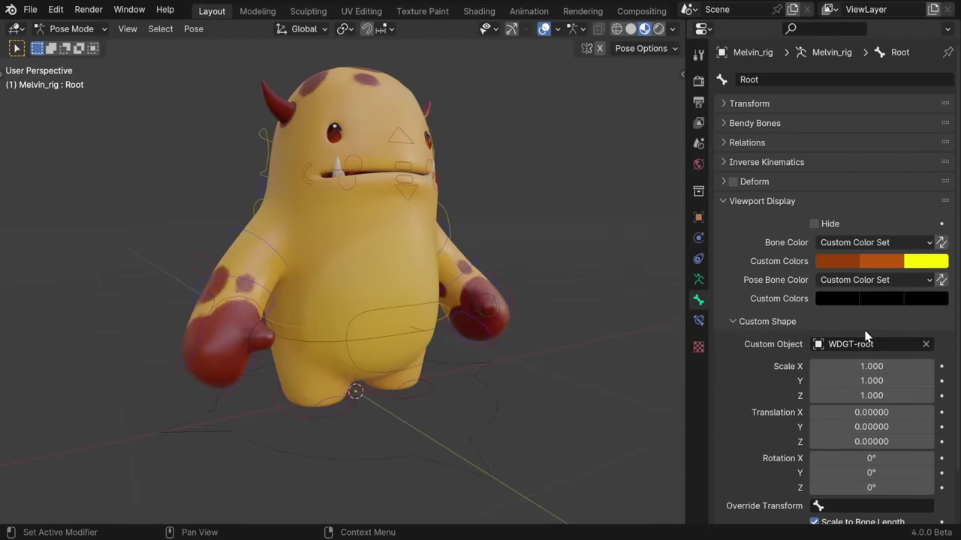
left_click(878, 299)
left_click_drag(811, 276, 894, 277)
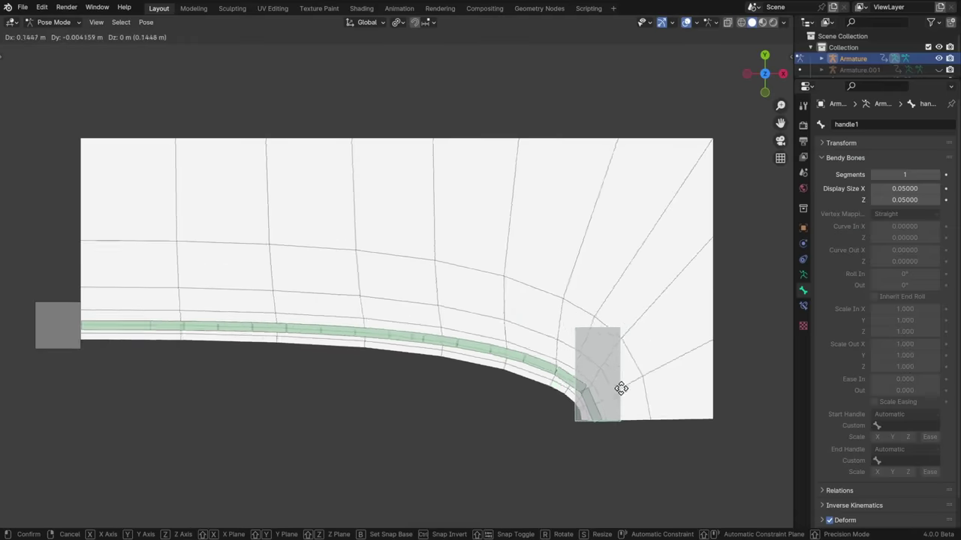
Move and rotate the handle1 bone to bend the end of the bendy bone and its deformed mesh.
left_click(564, 367)
key("r")
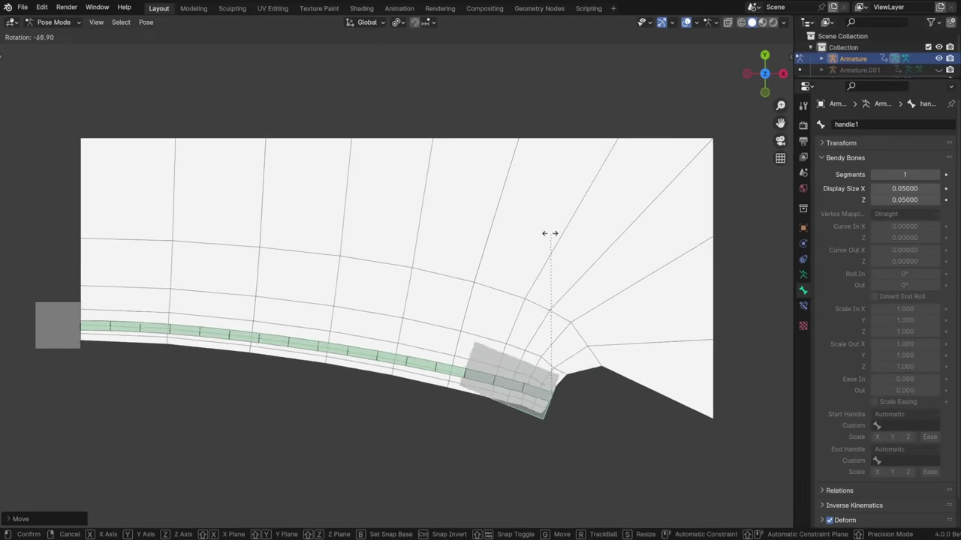
key("g")
left_click(682, 421)
Switch the bendy bone's Vertex Mapping to Straight and back to Curved to compare the deformation.
left_click(434, 346)
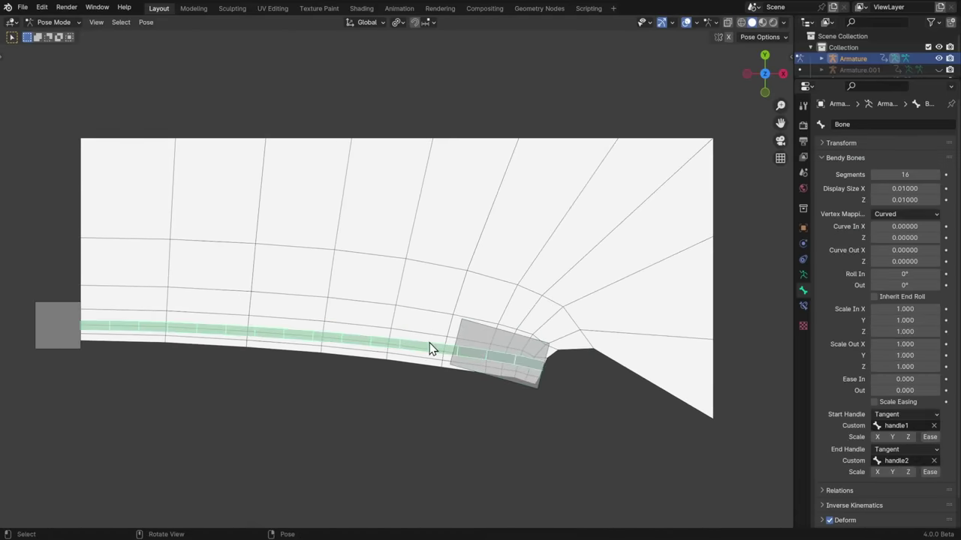
left_click(884, 215)
left_click(884, 225)
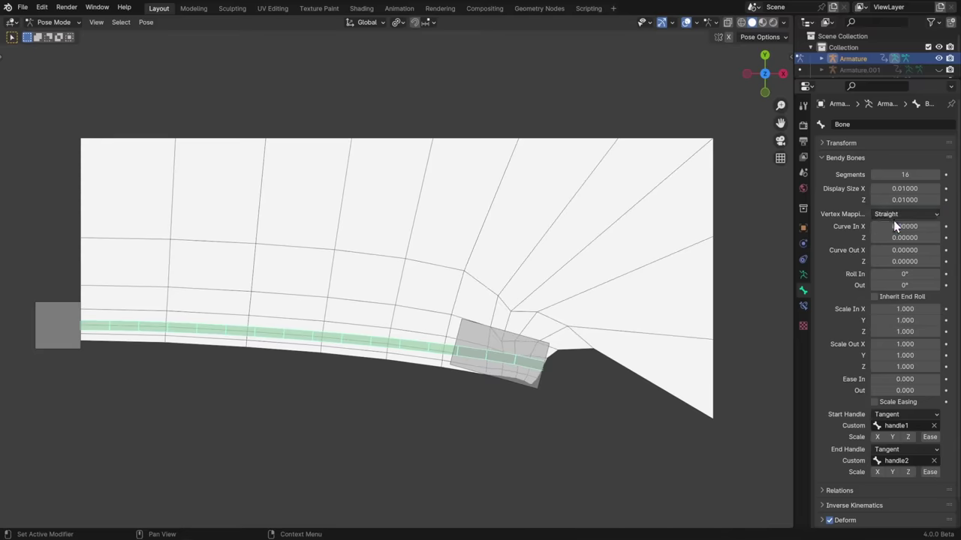
left_click(894, 218)
left_click(895, 239)
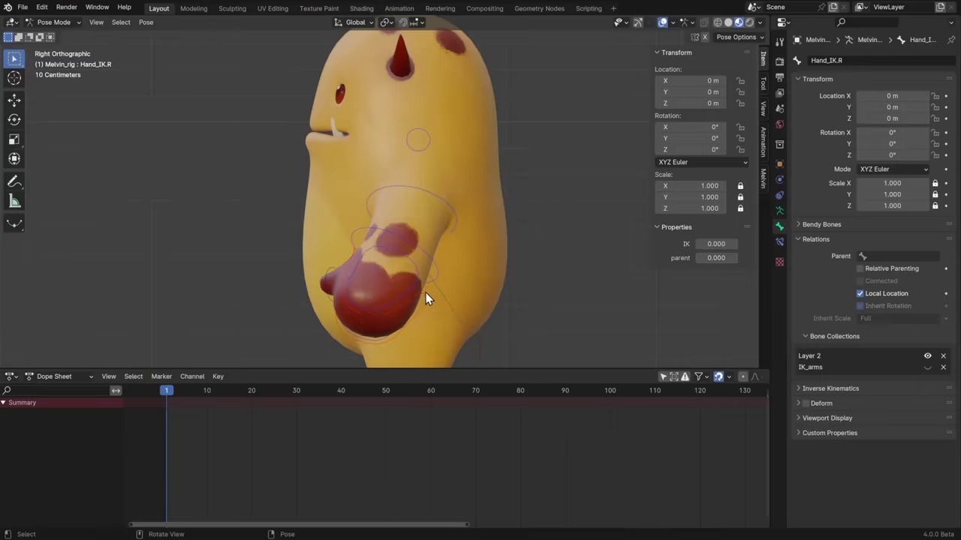
Raise the Hand_IK.L control in front of the body by moving and rotating it, and keyframe its IK property.
left_click(425, 293)
key("r")
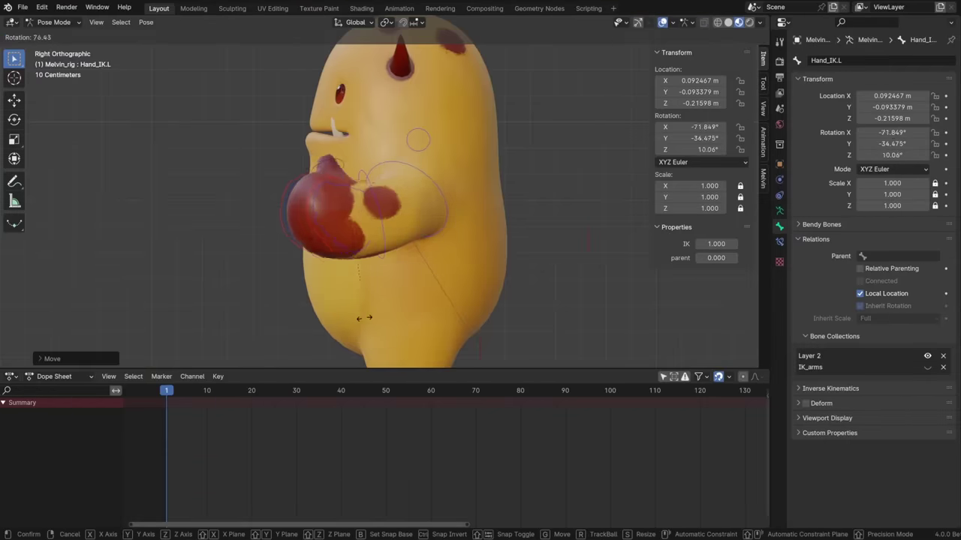
left_click(395, 266)
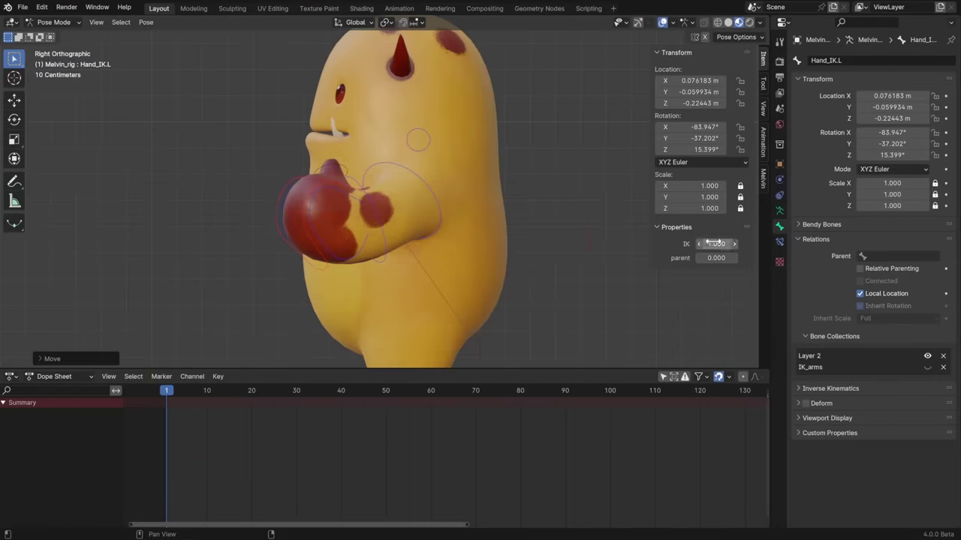
key("i")
left_click(491, 223)
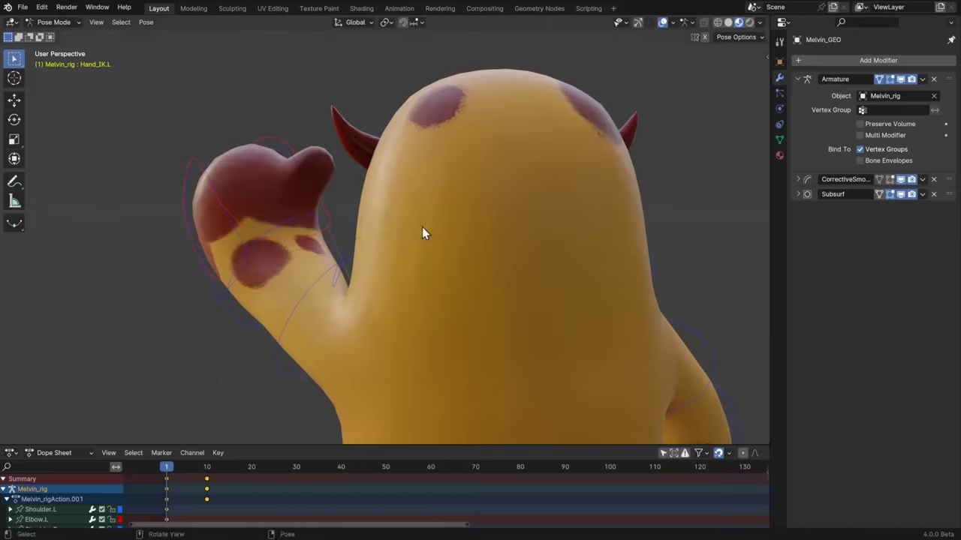
Trackball-rotate the Hand_IK.L control and move it to twist the raised left arm.
key("r")
key("r")
key("g")
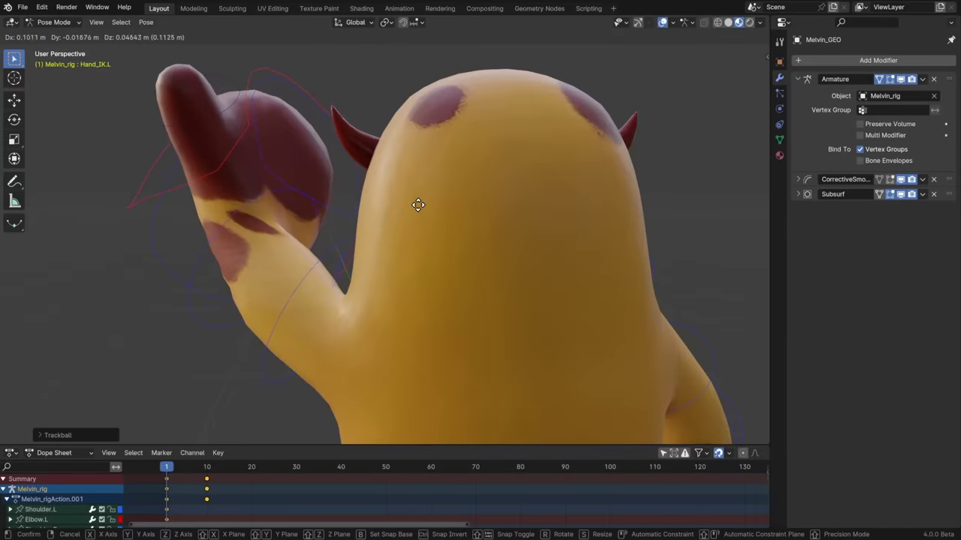
left_click(459, 223)
Enable Preserve Volume on Melvin_GEO's Armature modifier and trackball-rotate the left hand again.
left_click(860, 123)
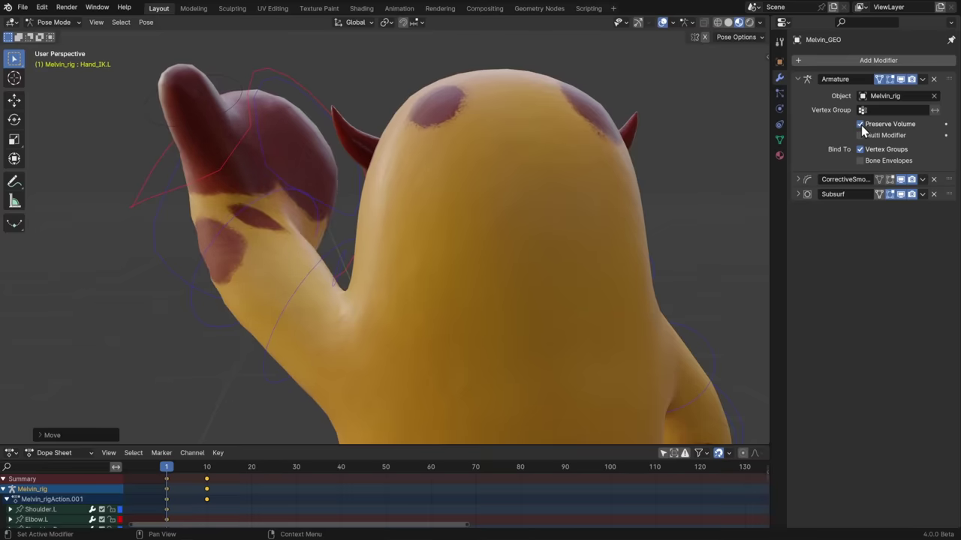
key("r")
key("r")
left_click(401, 179)
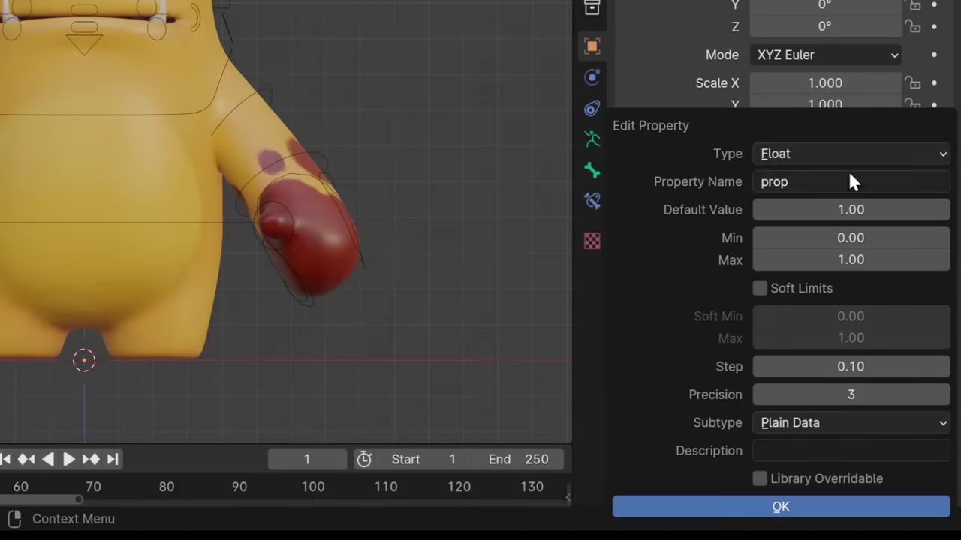
Change the data type of the custom property "prop" and choose an option for the new type.
left_click(849, 157)
left_click(810, 351)
left_click(816, 294)
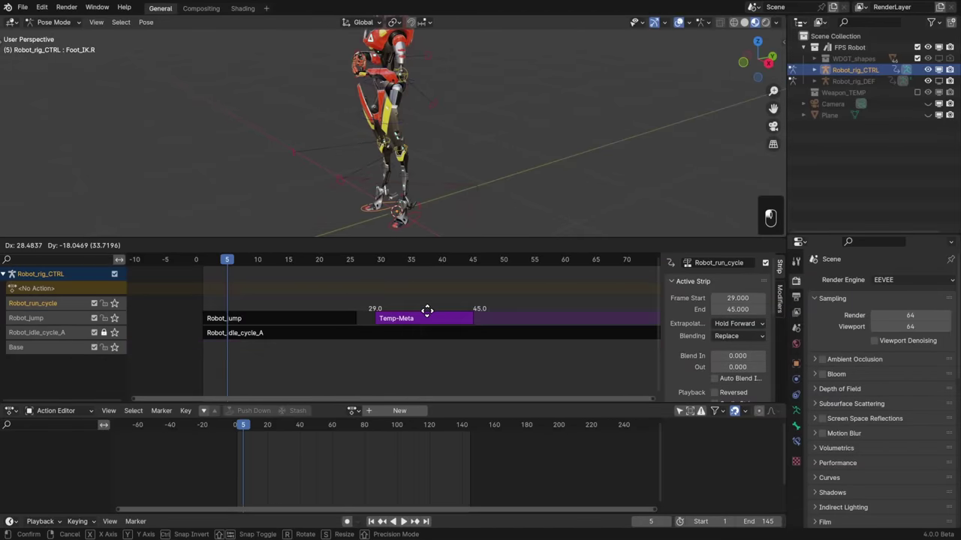
Place the Robot_run_cycle strip at frame 1 on its own track, and enter and leave its tweak mode.
left_click(252, 303)
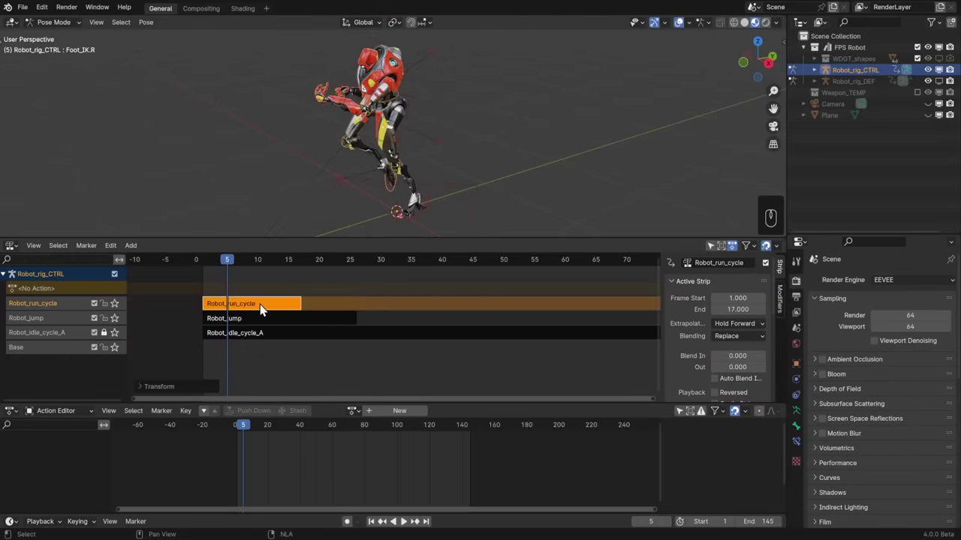
key("Tab")
key("Tab")
Enter and leave tweak mode on the Robot_jump strip twice, the second time with Start Tweaking Strip Actions (Full Stack).
left_click(261, 321)
key("Tab")
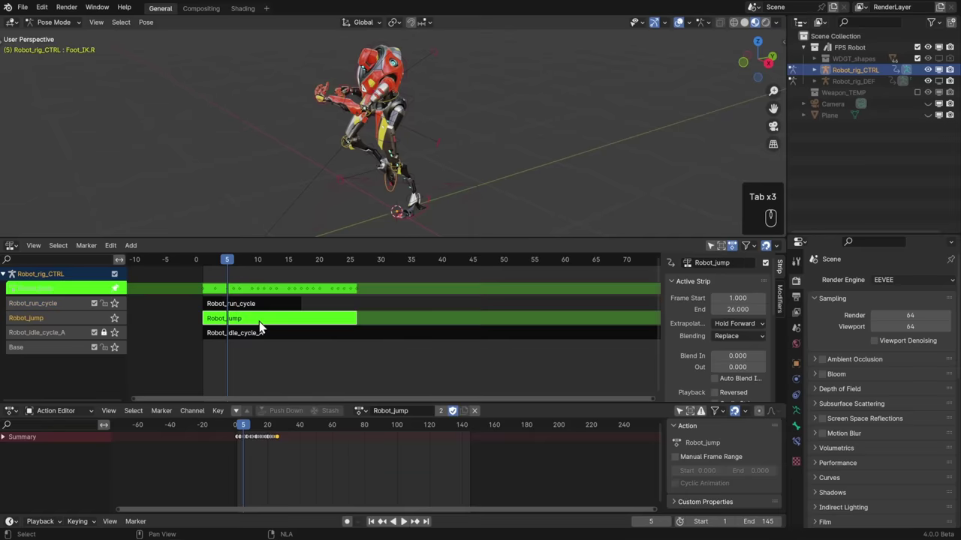
key("Tab")
left_click(119, 249)
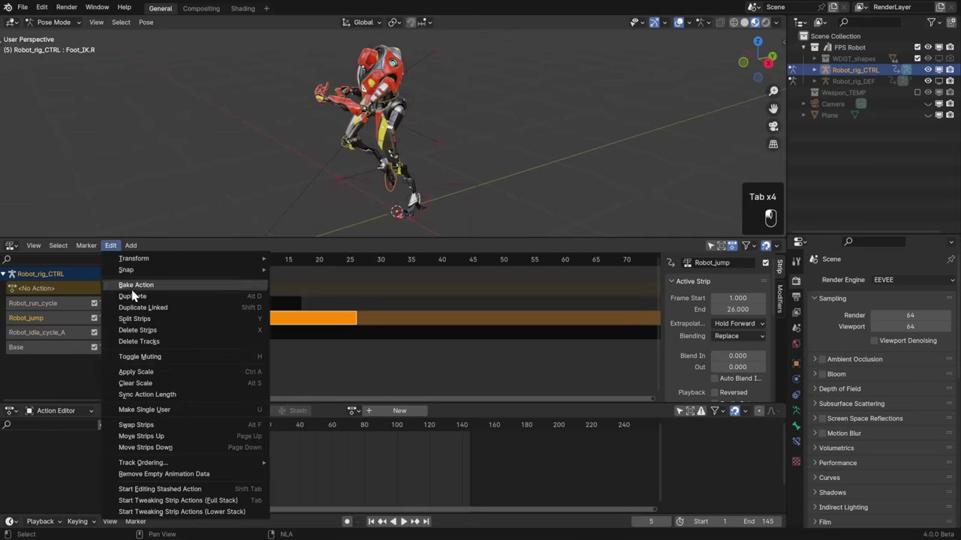
left_click(182, 501)
key("Tab")
Duplicate the Robot_run_cycle strip twice and place the copies one after the other on the new track below Base.
scroll(247, 278, "up", 2)
middle_click_drag(255, 306, 215, 346)
left_click(242, 304)
key("shift+d")
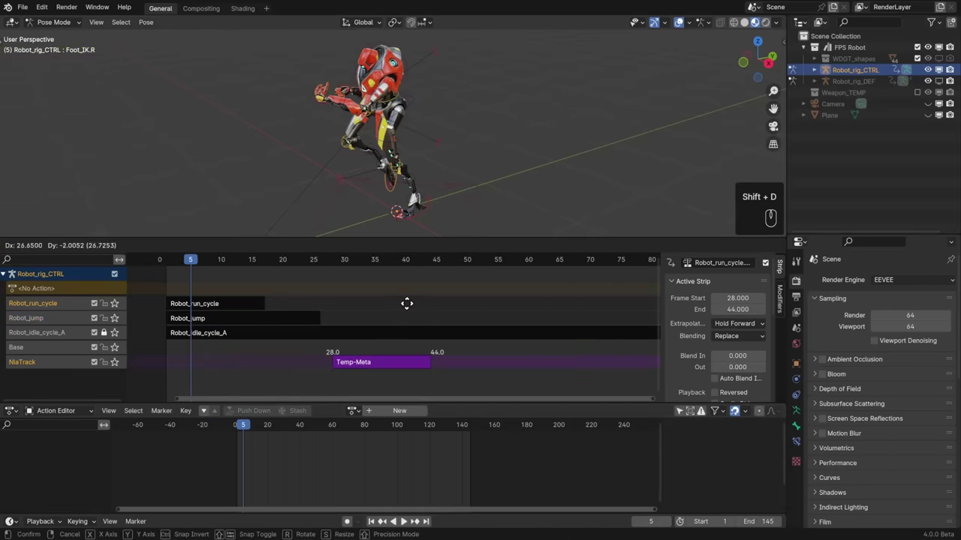
left_click(392, 367)
key("shift+d")
left_click(492, 372)
Widen the NLA strip properties area and select the two duplicated run cycle strips in turn.
scroll(717, 338, "down", 5)
left_click_drag(662, 303, 592, 302)
left_click(344, 366)
left_click(435, 362)
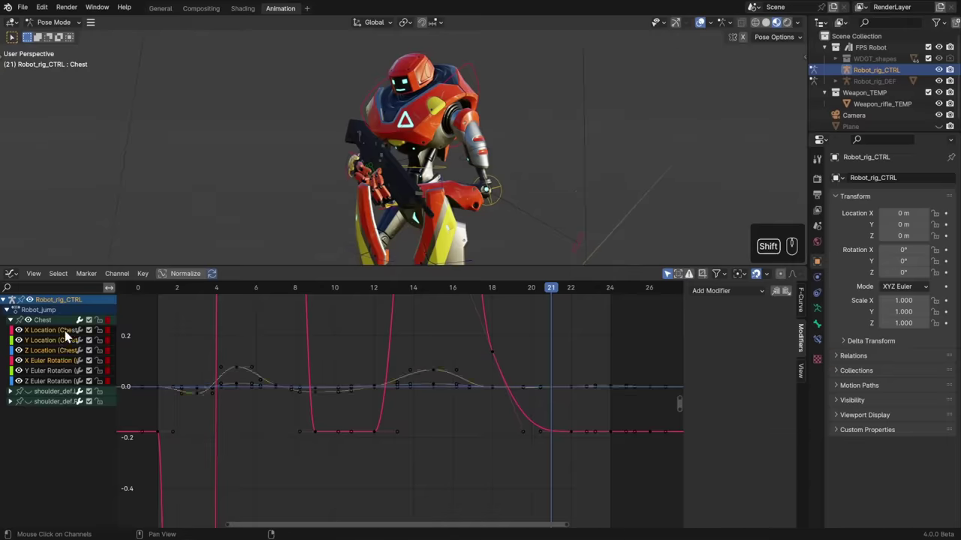
Add an F-Curve modifier to the selected Chest location and rotation channels.
left_click(723, 291)
left_click(733, 353)
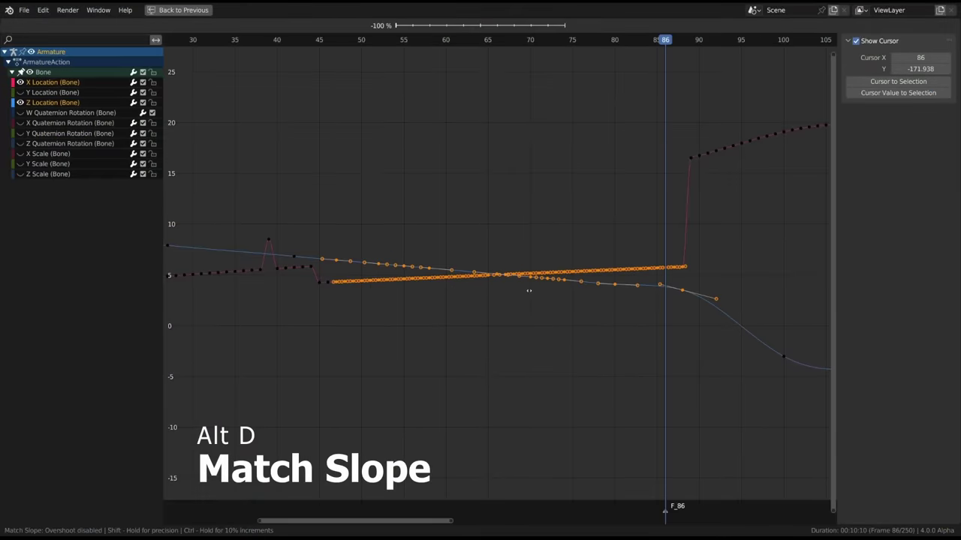
Try the Match Slope operator on the selected X and Z Location keyframes and reopen the blend operators.
mouse_move(694, 318)
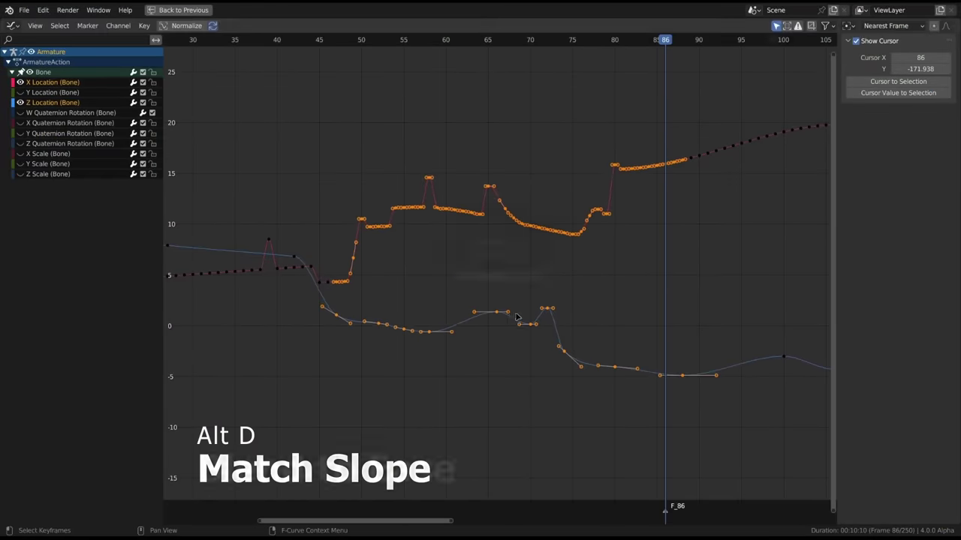
key("alt+d")
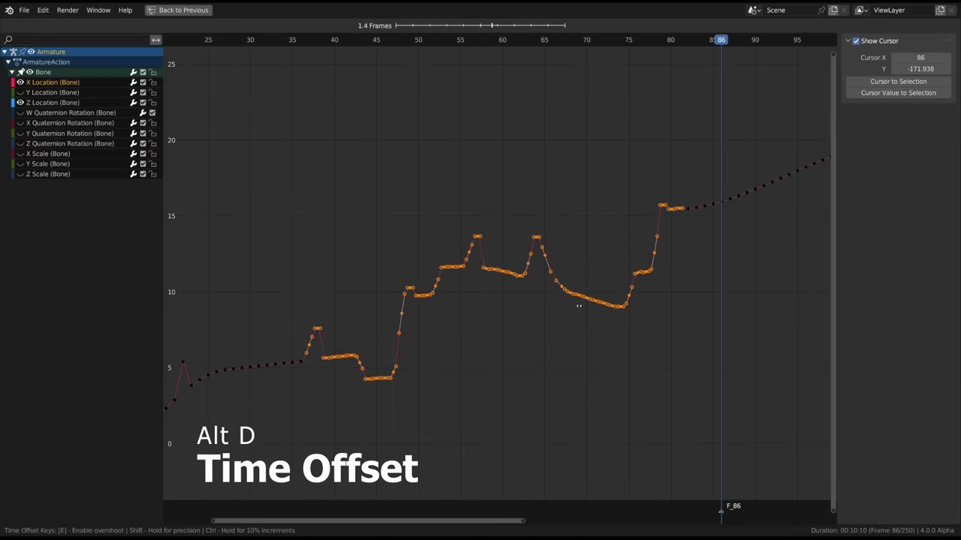
Apply Time Offset to the selected X Location keyframes, and open the blend operators for all keyframes.
left_click(590, 301)
scroll(590, 301, "down", 5)
key("a")
key("alt+d")
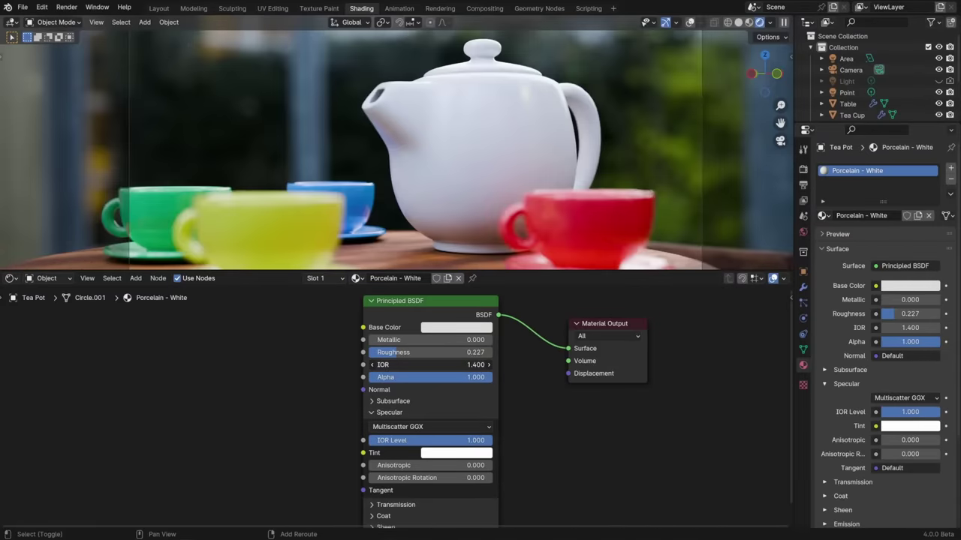
Raise the IOR of the Principled BSDF in the Porcelain - White material.
left_click_drag(431, 364, 481, 365)
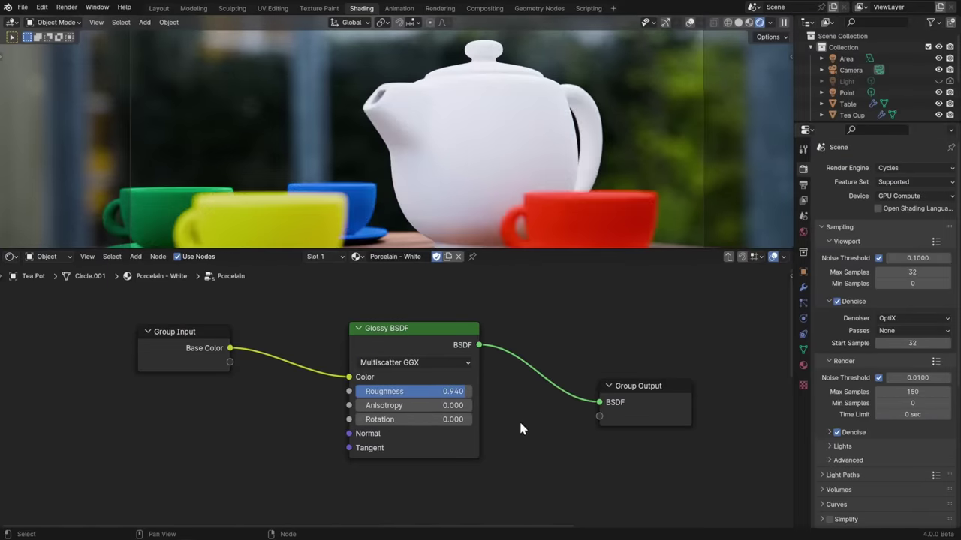
Switch the Glossy BSDF's distribution to Beckmann, to Ashikhmin-Shirley and back to Multiscatter GGX to compare the renders.
left_click(458, 362)
left_click(436, 398)
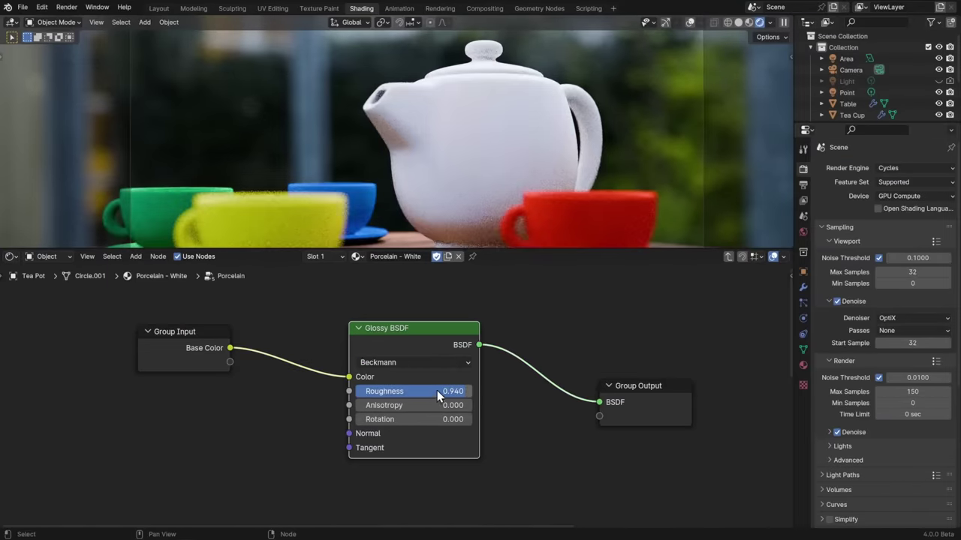
left_click(420, 362)
left_click(434, 391)
left_click(458, 363)
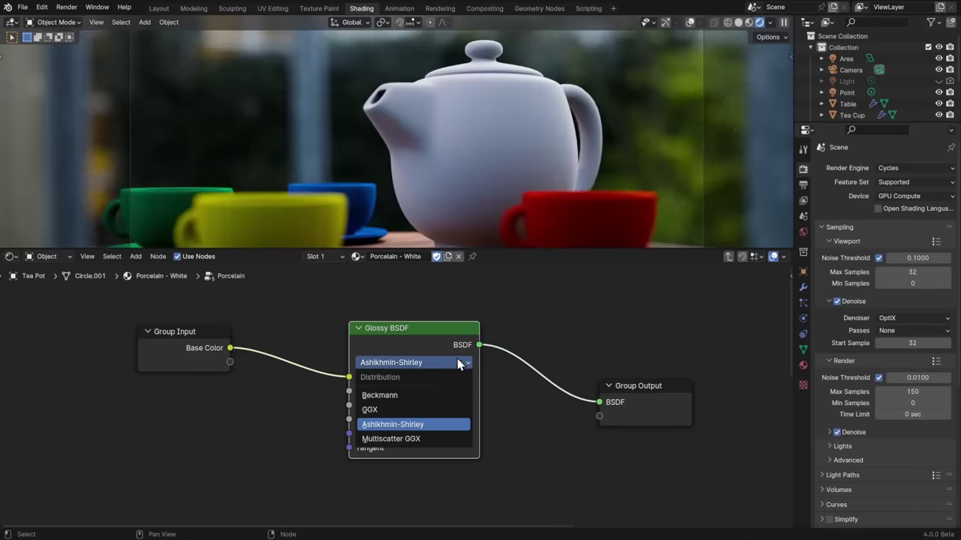
left_click(423, 441)
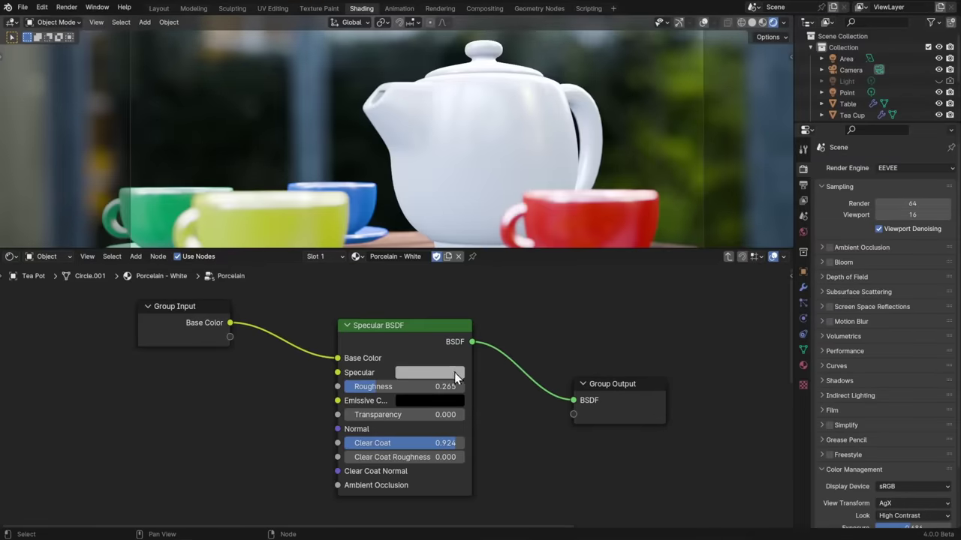
Darken the Specular color of the Specular BSDF node in the Porcelain group.
left_click(454, 372)
left_click_drag(495, 340, 439, 339)
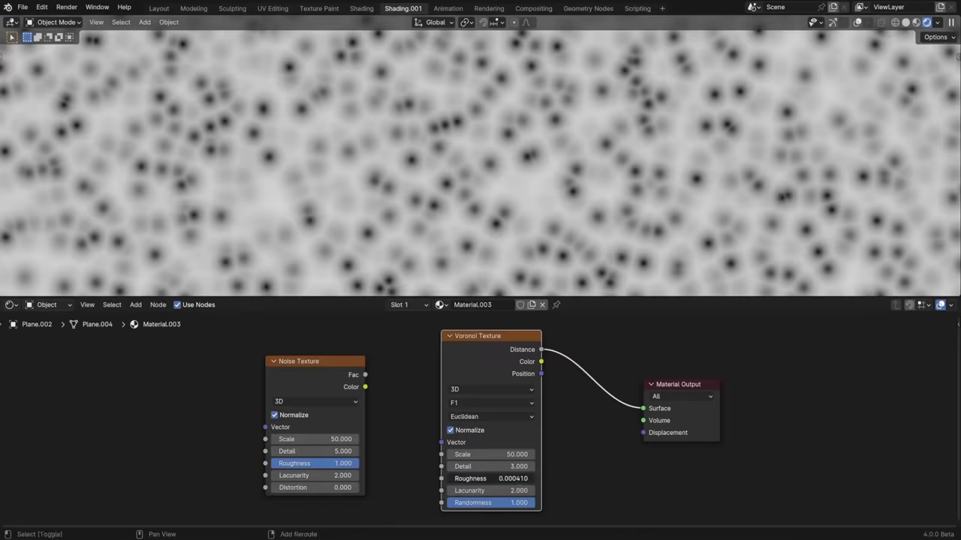
Raise the Roughness of the Voronoi Texture node.
left_click_drag(448, 478, 504, 478)
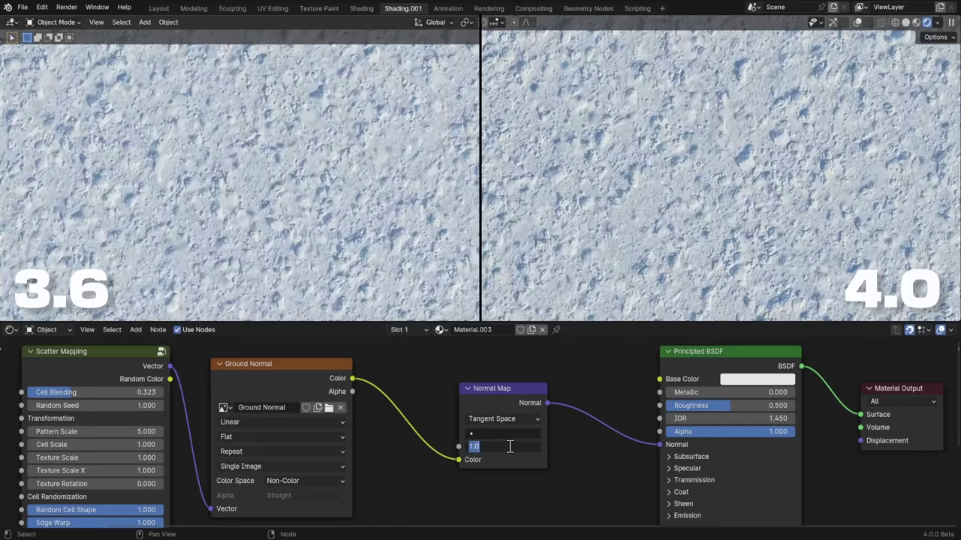
Set the Normal Map node's Strength to 5, and raise it further to 10.
type("5")
key("Return")
left_click(510, 446)
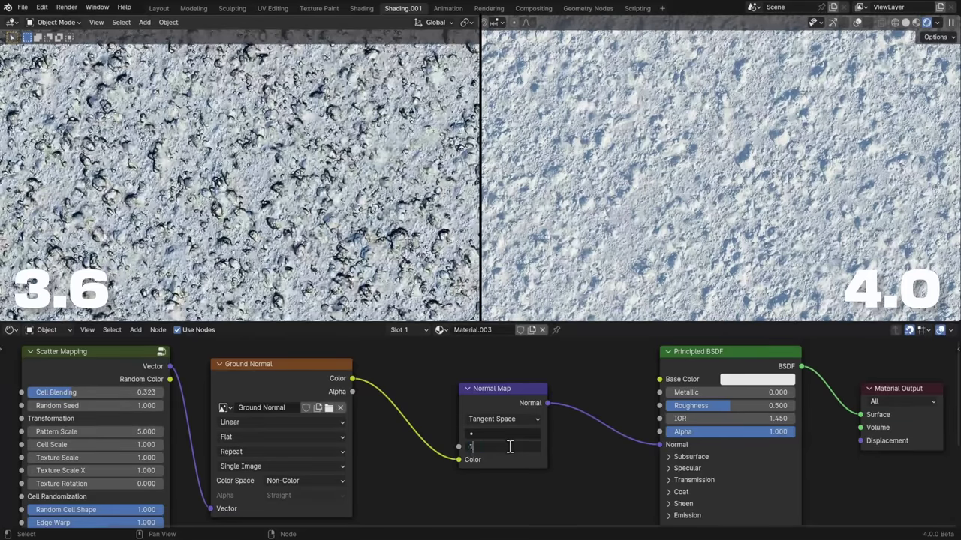
type("10")
key("Return")
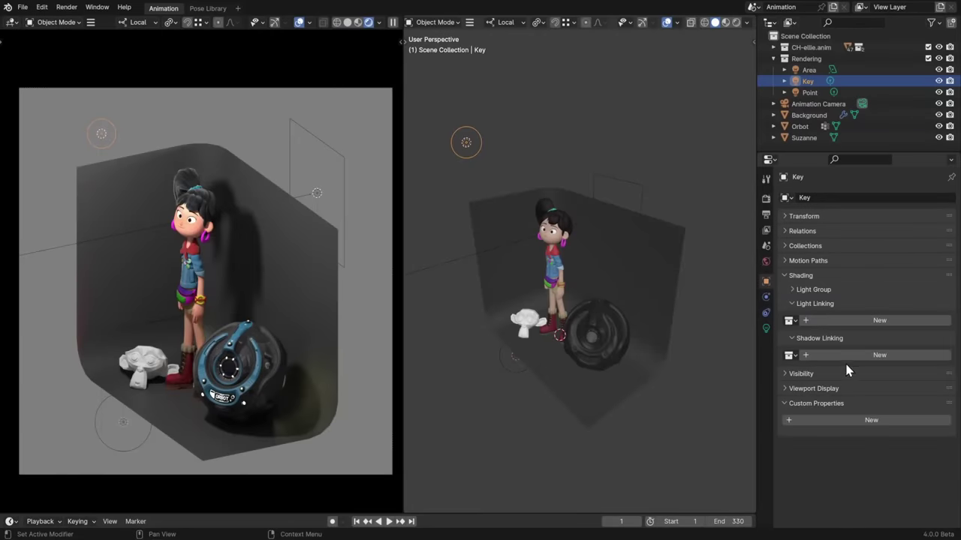
Create a new light linking collection for the Key light.
left_click(860, 321)
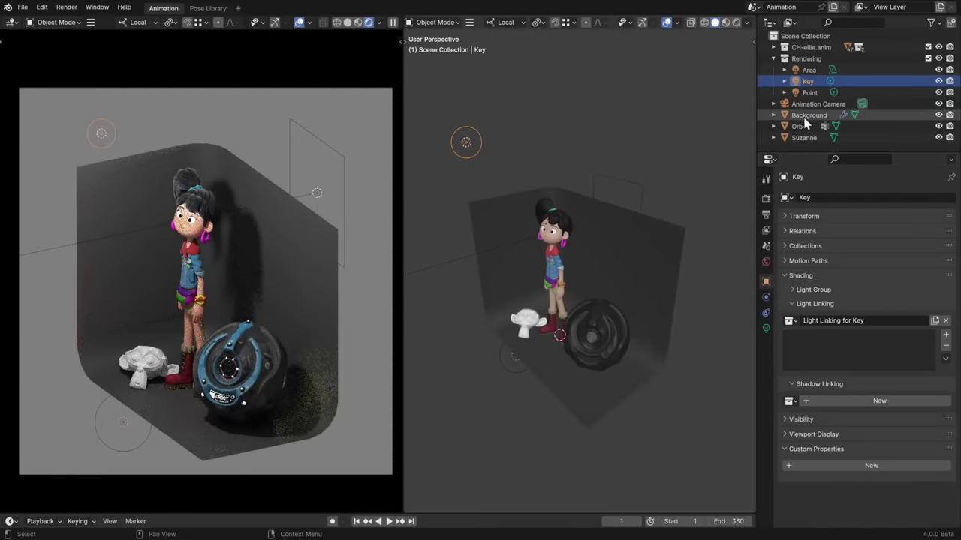
Add the Background, Orbot and CH-ellie.anim to the Key light's light linking collection.
left_click_drag(804, 118, 853, 296)
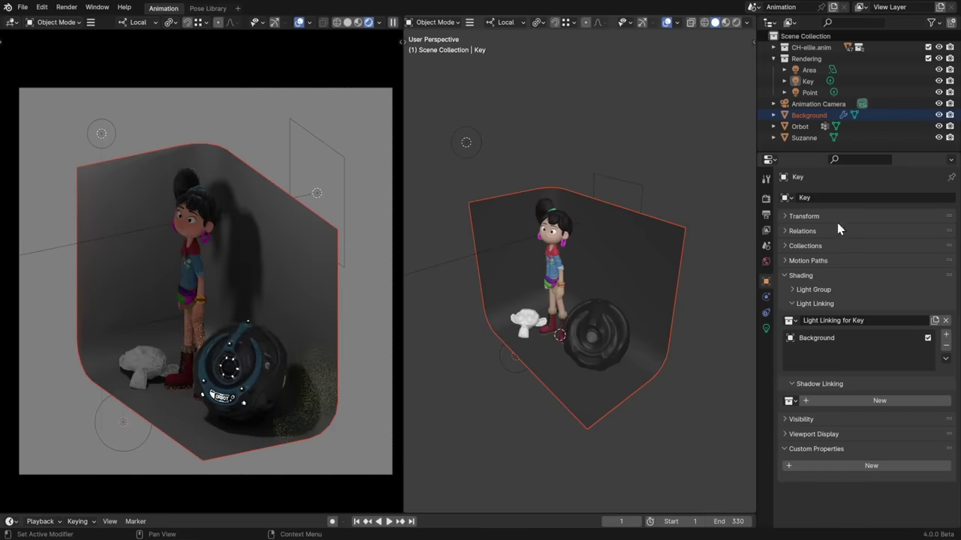
left_click_drag(800, 126, 833, 353)
left_click_drag(812, 47, 833, 349)
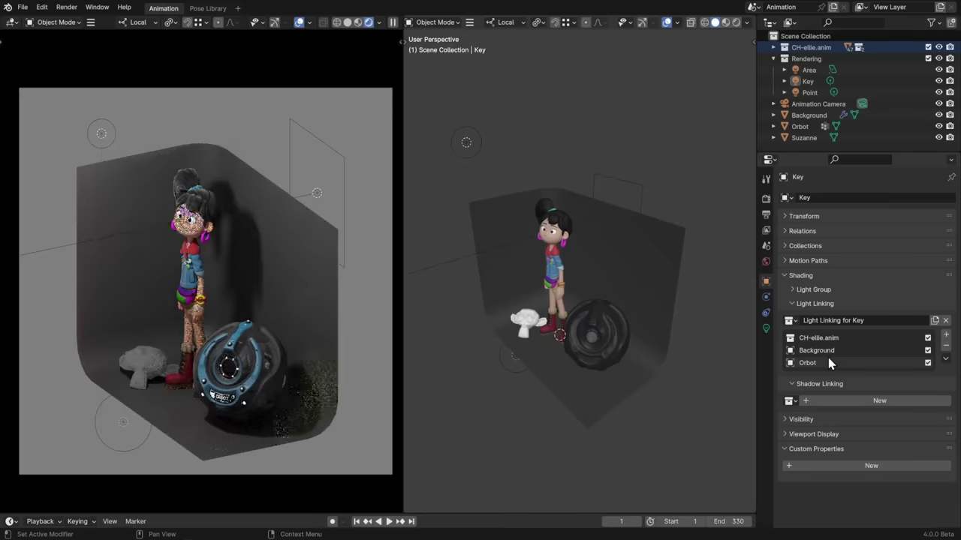
Exclude Background, Orbot and CH-ellie.anim from the Key light's light linking, and include all three again.
left_click(929, 352)
left_click(928, 362)
left_click(928, 337)
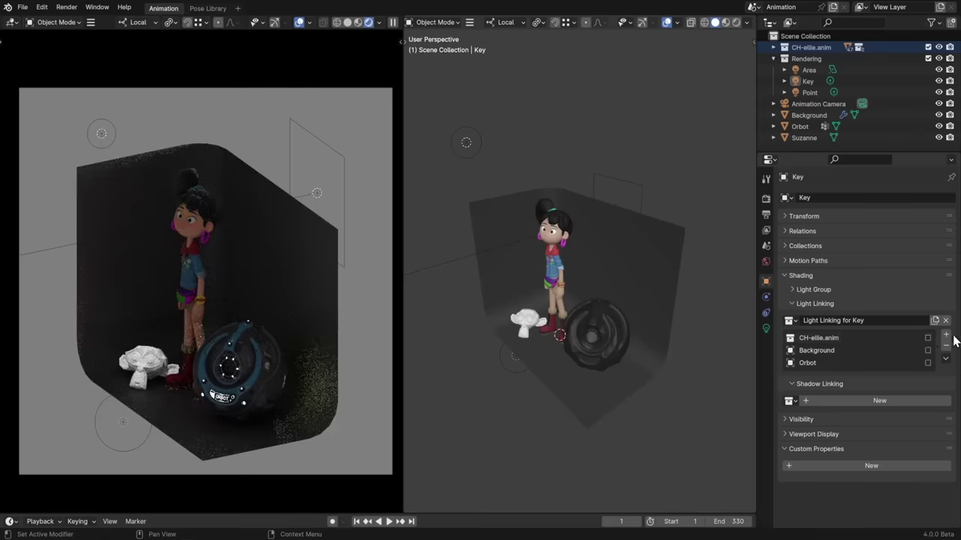
left_click(927, 338)
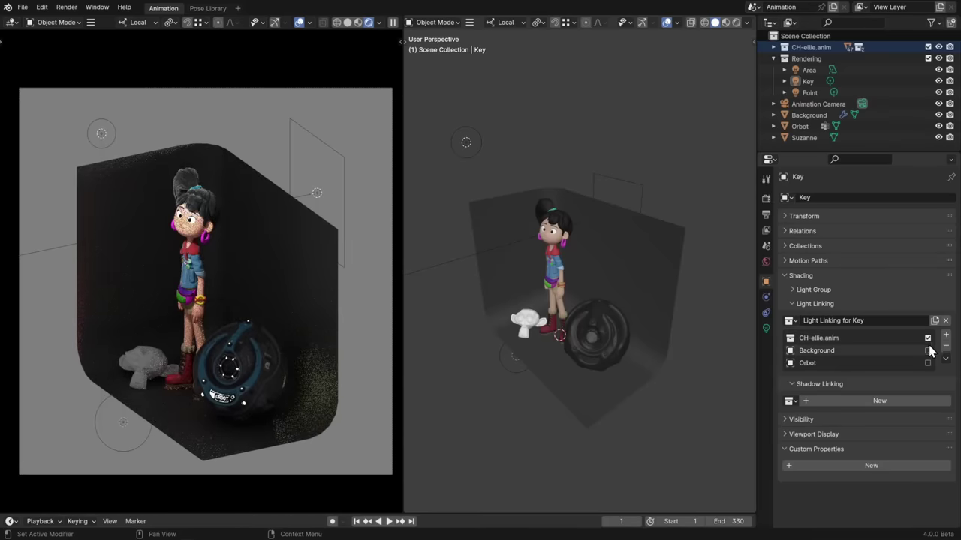
left_click_drag(929, 351, 928, 362)
Create a shadow linking collection for the Key light, add CH-ellie.anim to it, and exclude it from casting shadows.
left_click(887, 403)
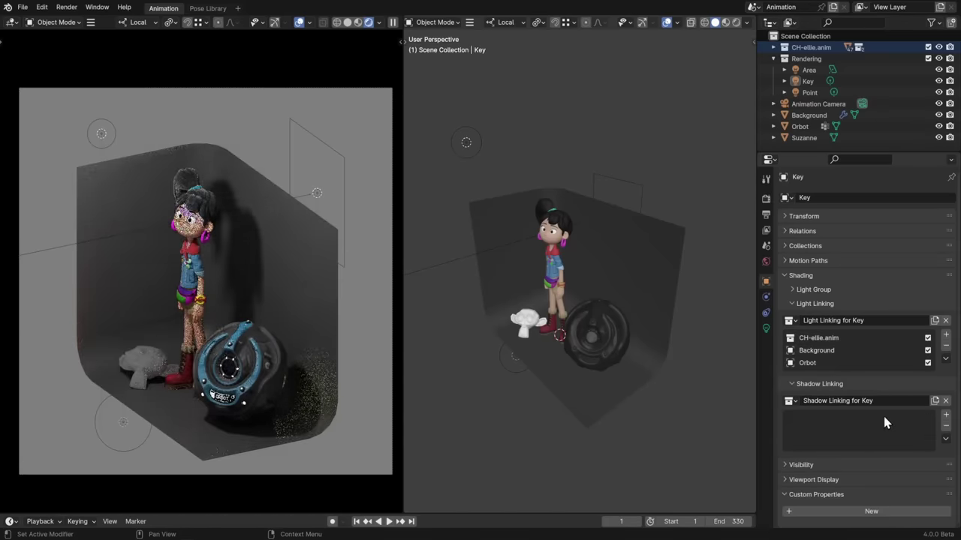
left_click_drag(810, 47, 840, 428)
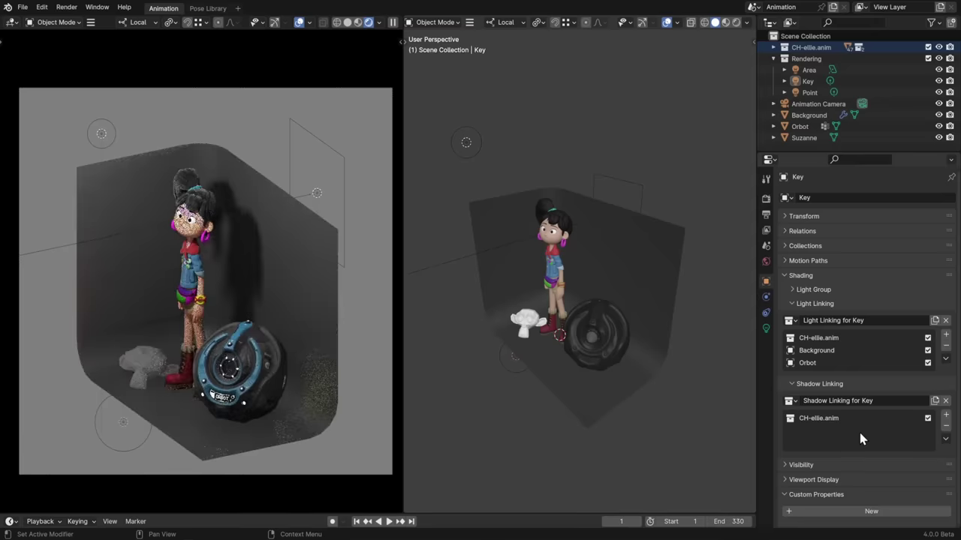
left_click(928, 419)
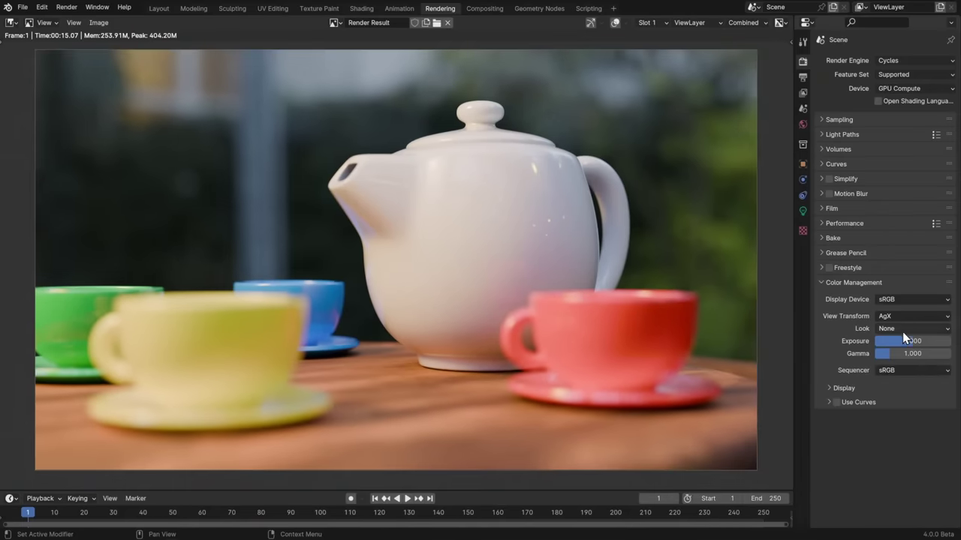
Try the Punchy look on the AgX teapot render, and switch the Look to High Contrast.
left_click(903, 328)
left_click(894, 353)
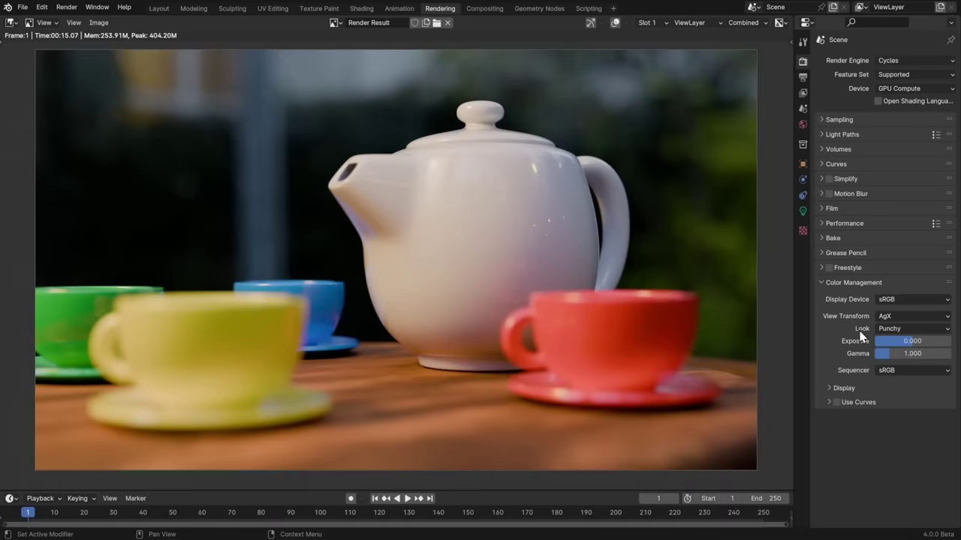
left_click(882, 331)
left_click(884, 396)
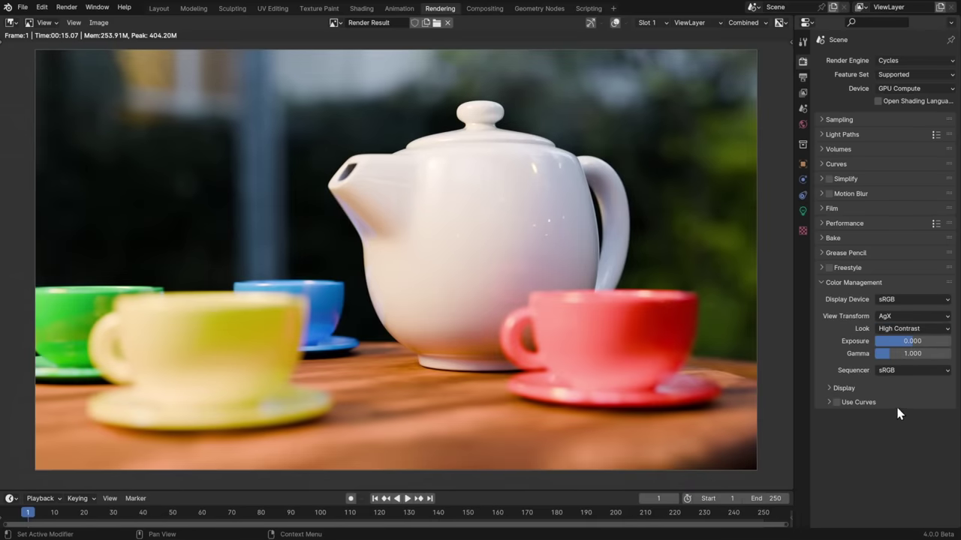
Raise the color management Exposure slightly and expand the Display settings.
mouse_move(912, 341)
left_mouse_down()
mouse_move(884, 340)
mouse_move(917, 340)
left_mouse_up()
left_click(851, 390)
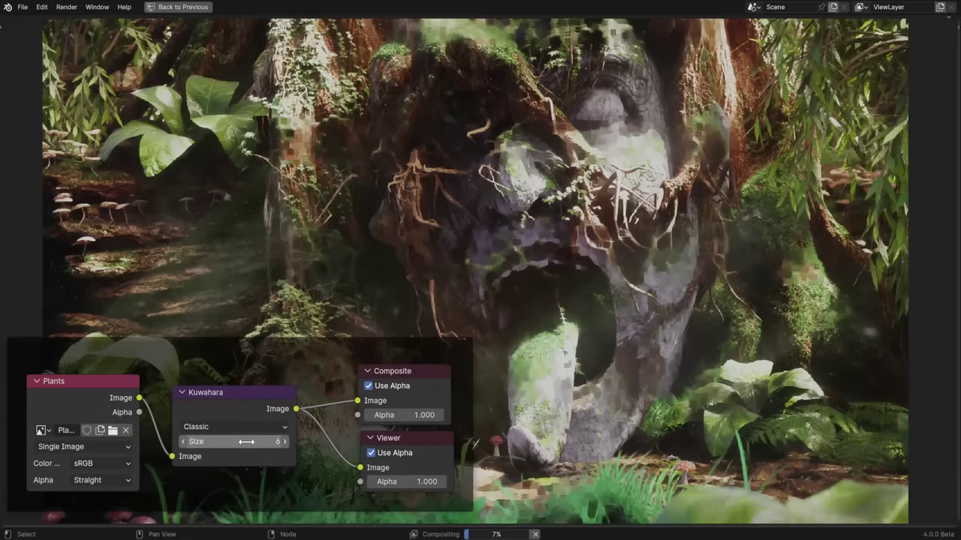
Switch the Kuwahara node from Classic to Anisotropic and increase its Size.
left_click(248, 426)
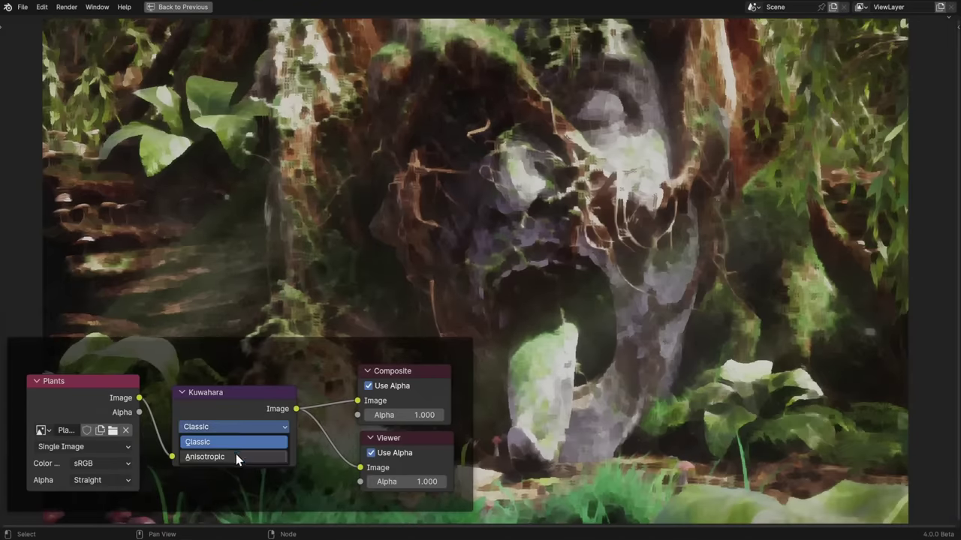
left_click(239, 455)
left_click_drag(233, 442, 259, 441)
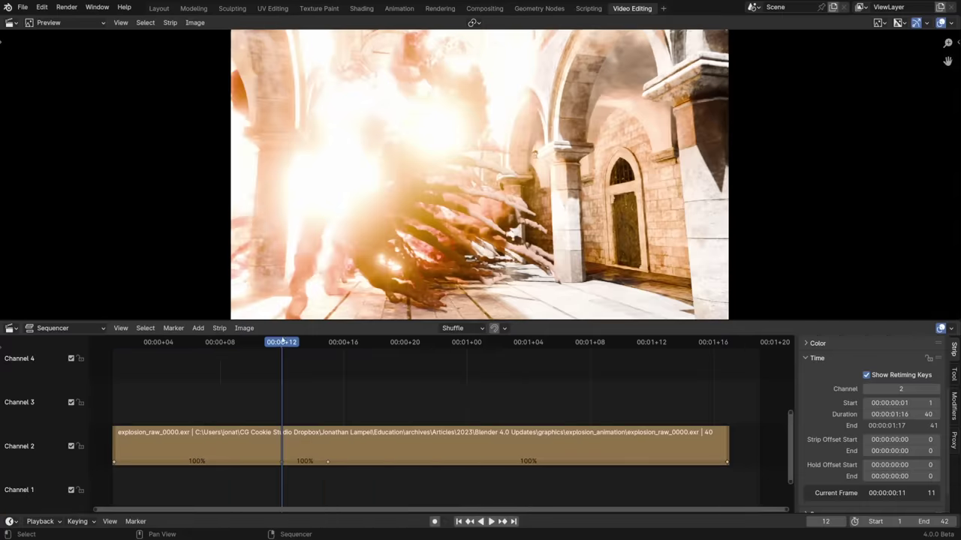
Move the explosion strip's retiming keys so its middle segment runs at 14% and its last at 278%, and play back the retimed strip.
left_click_drag(278, 343, 466, 347)
key("Escape")
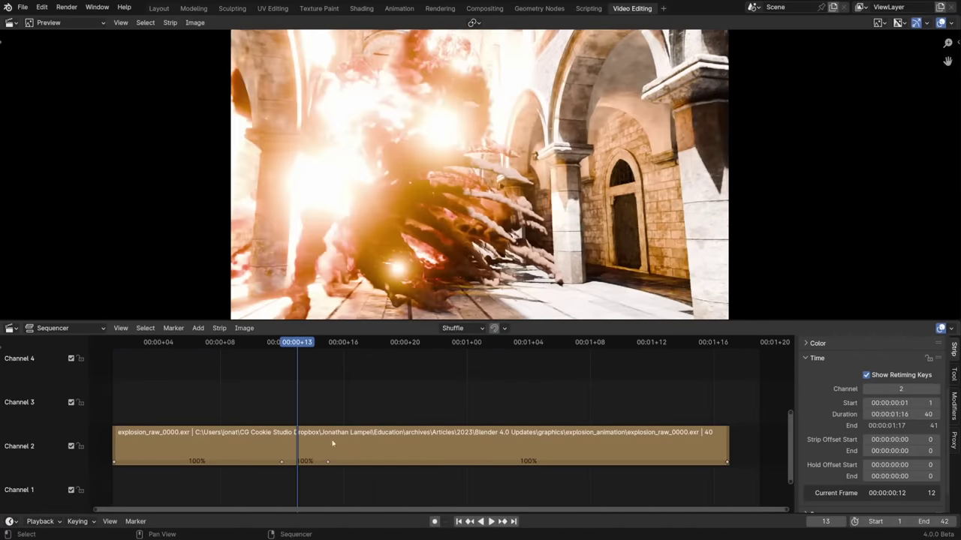
left_click_drag(328, 462, 608, 462)
left_click_drag(727, 462, 759, 462)
key("space")
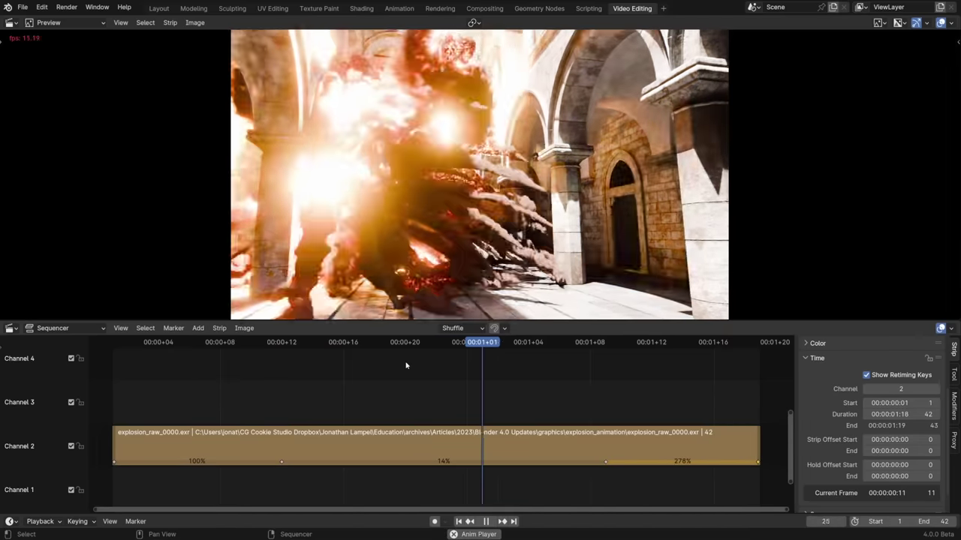